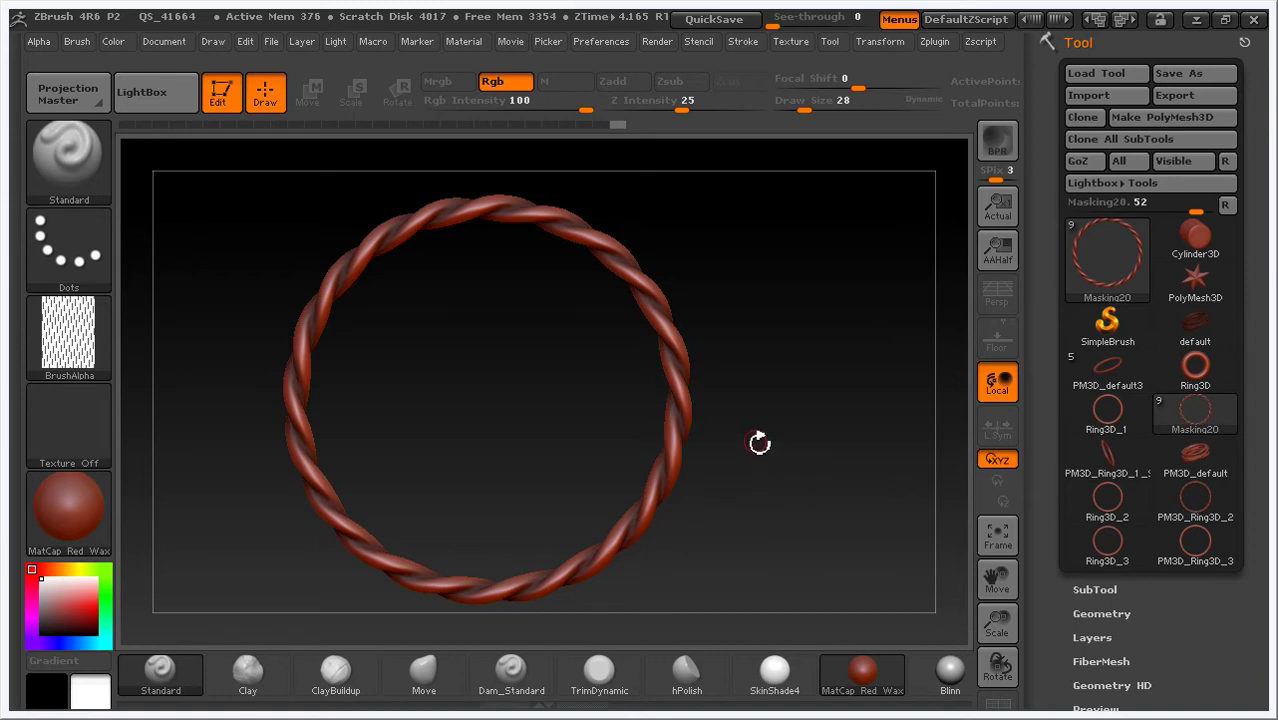
Step: Switch to Photoshop and check the canvas dimensions of the 02 twisting alpha document without changing them
key(ctrl+shift+alt+t)
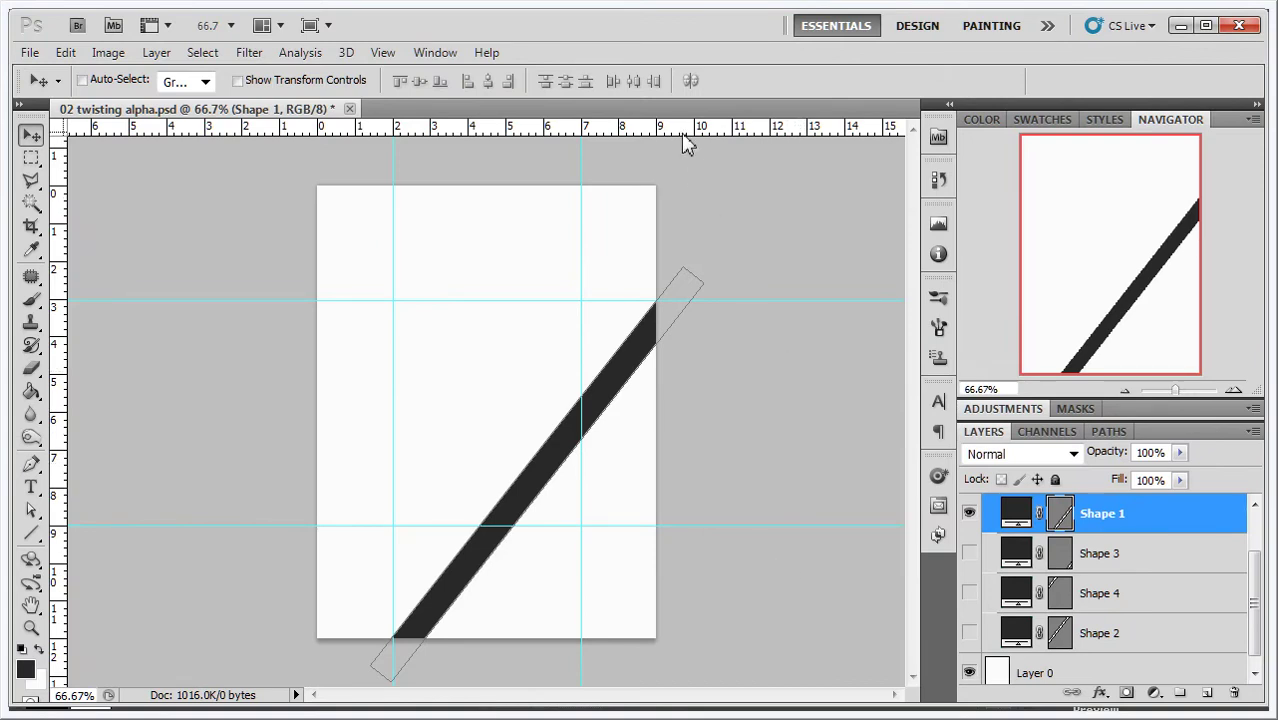
mouse_move(686, 135)
mouse_down()
mouse_move(722, 277)
mouse_move(705, 128)
mouse_up()
click(108, 52)
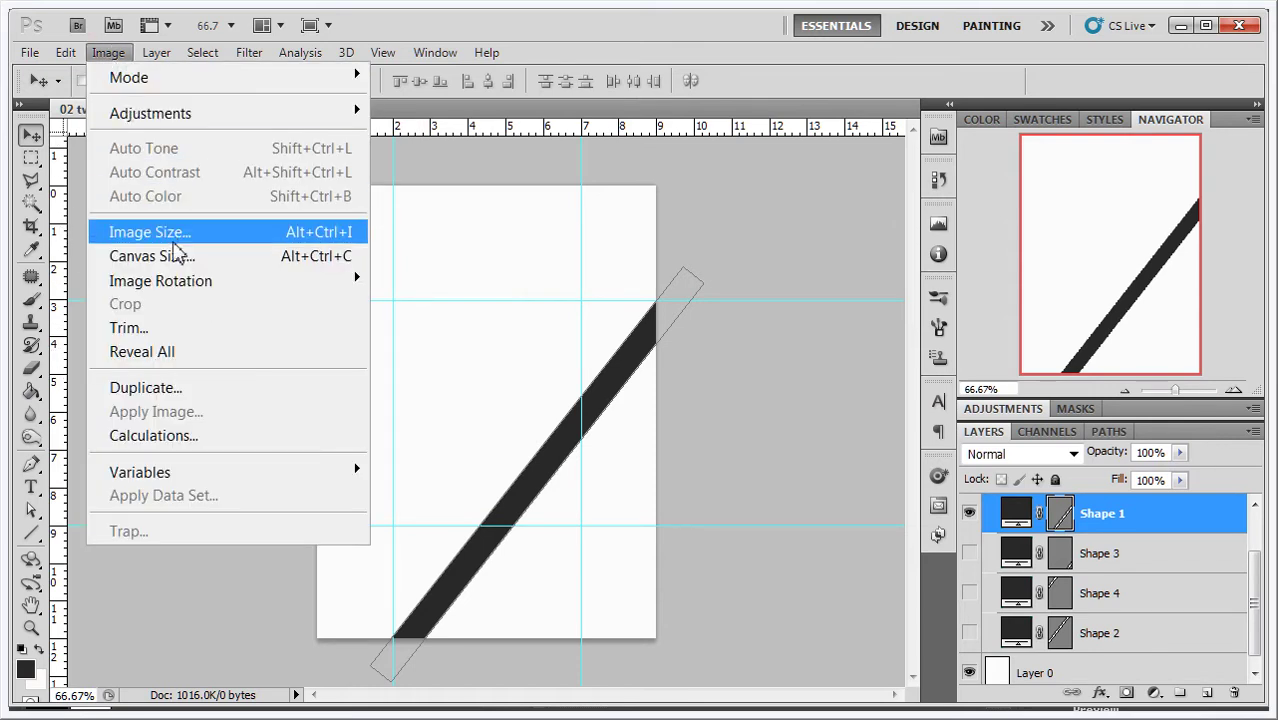
click(180, 256)
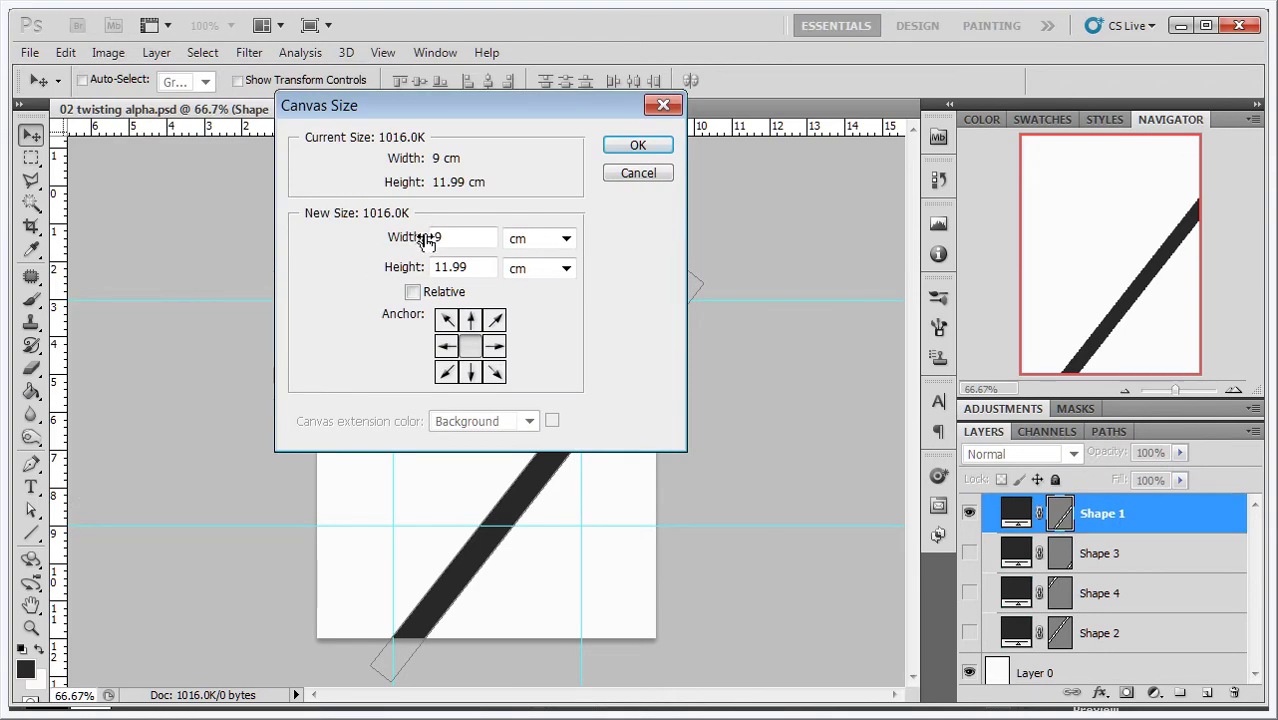
click(634, 174)
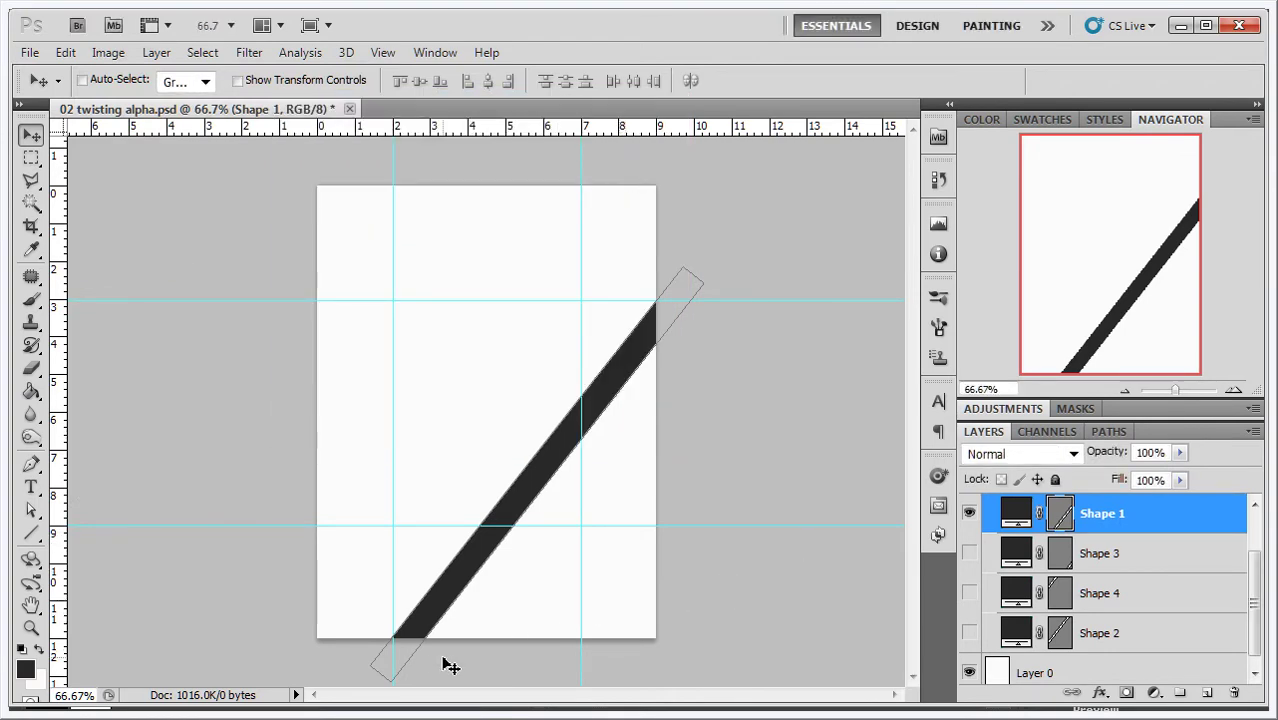
Step: Try to draw a 40 px thick diagonal line across the canvas with the Line tool, and undo it
click(31, 533)
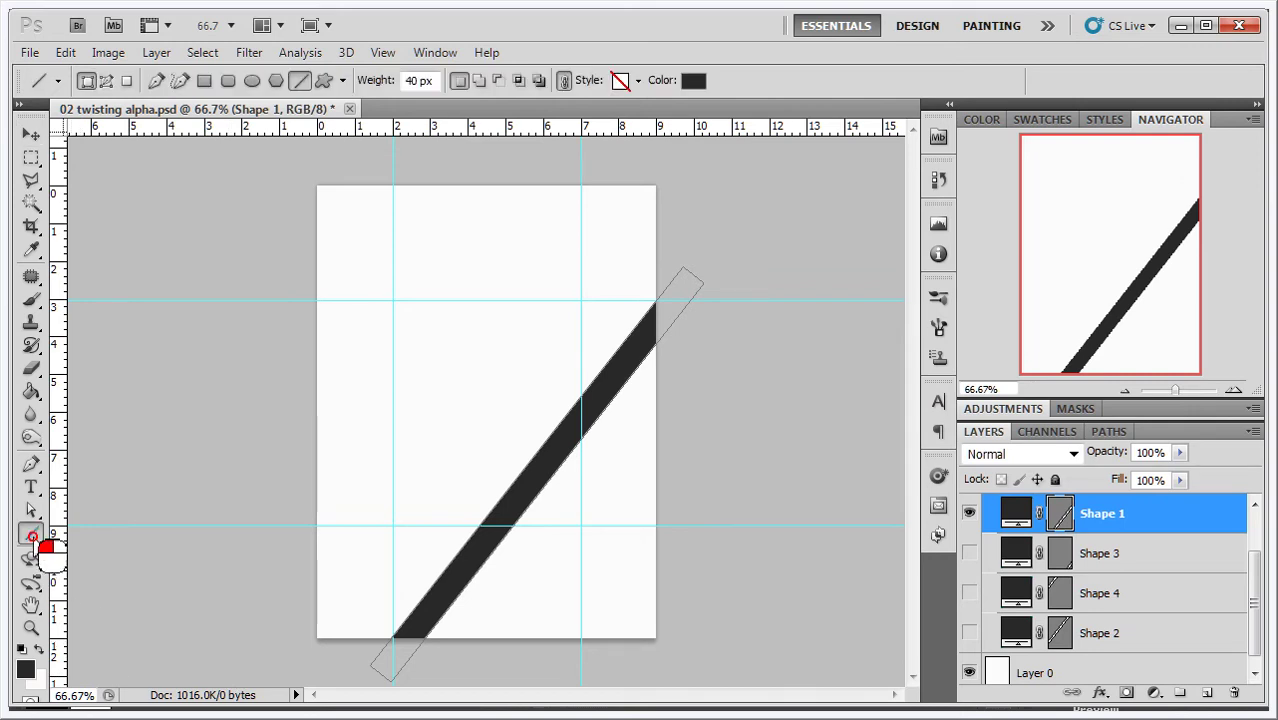
drag(327, 531, 688, 183)
key(ctrl+z)
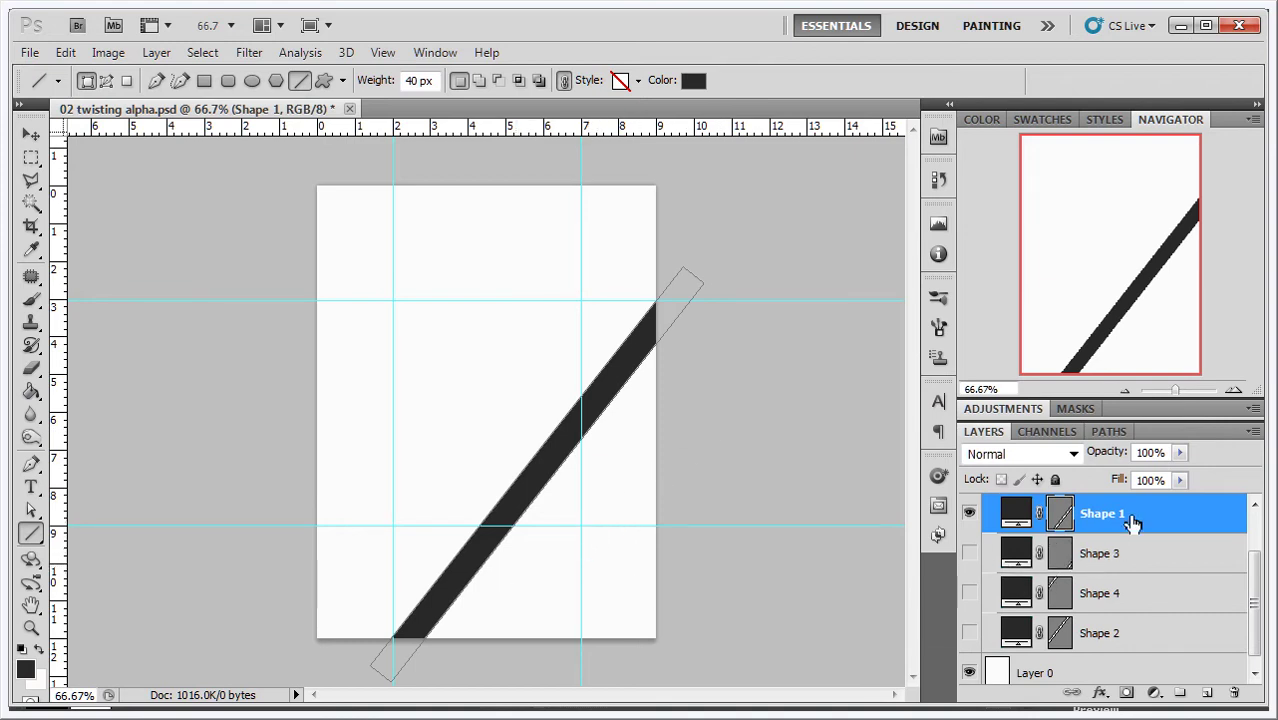
Step: Duplicate the Shape 1 layer and move the copy to the canvas's lower-right corner, starting at the 7 cm guide
drag(1135, 515, 1207, 692)
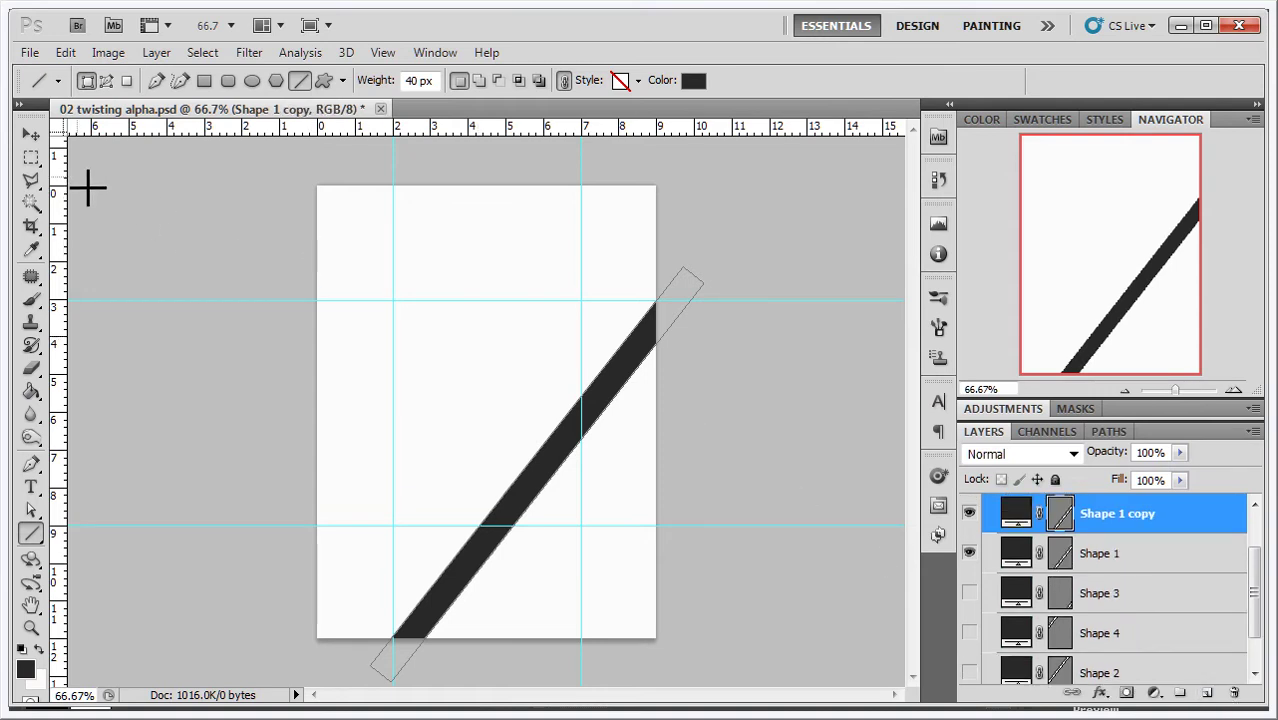
click(31, 134)
drag(537, 483, 664, 551)
Step: Show the hidden Shape 3, Shape 4 and Shape 2 layers to complete the diagonal stripe pattern
click(969, 593)
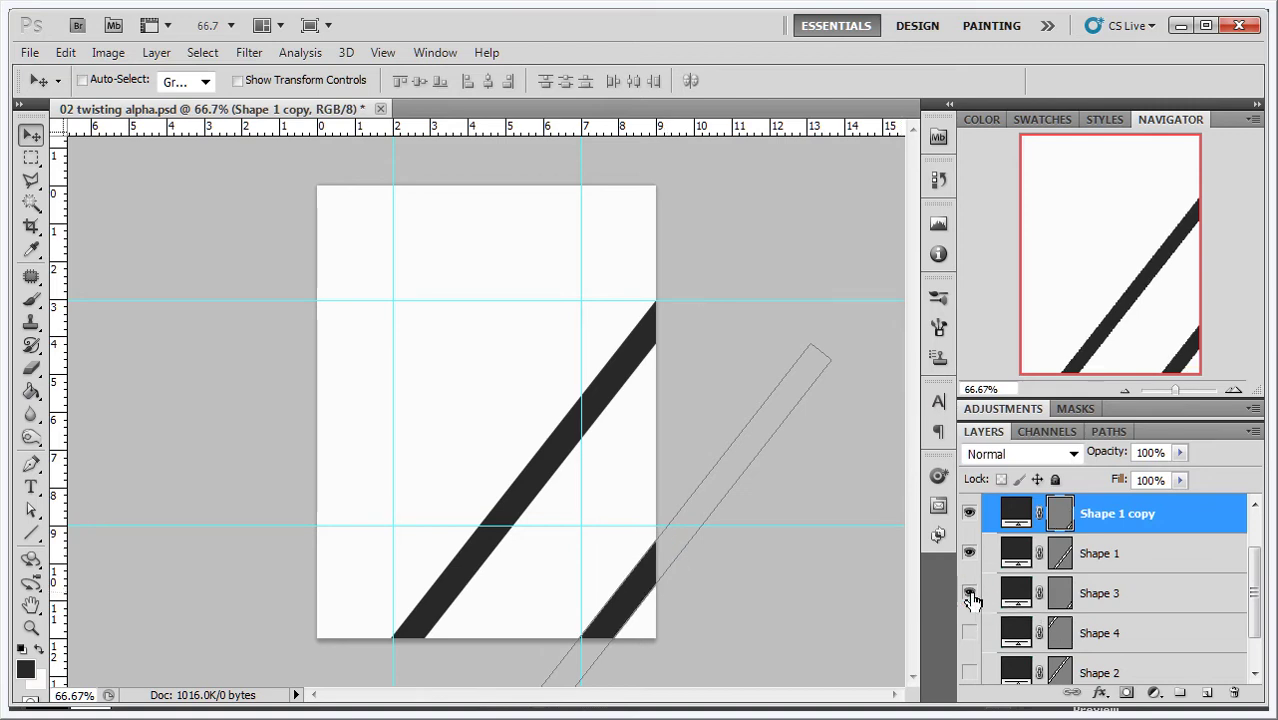
click(969, 633)
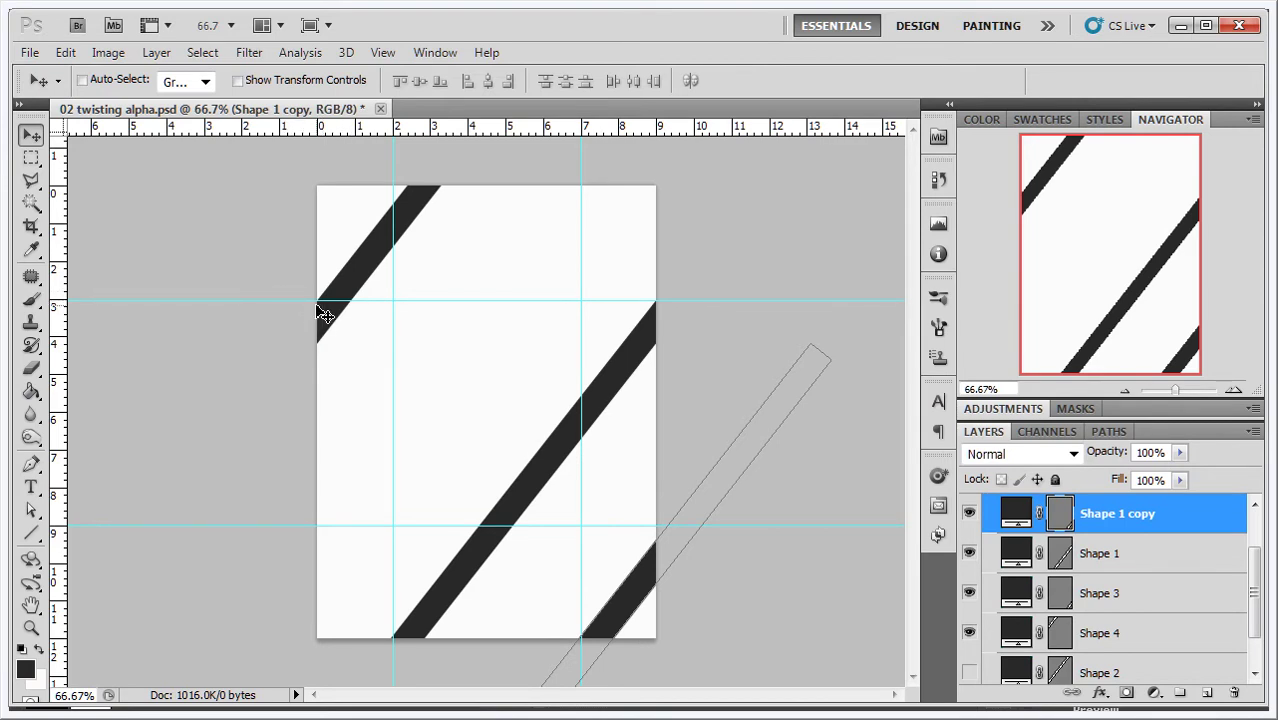
click(970, 672)
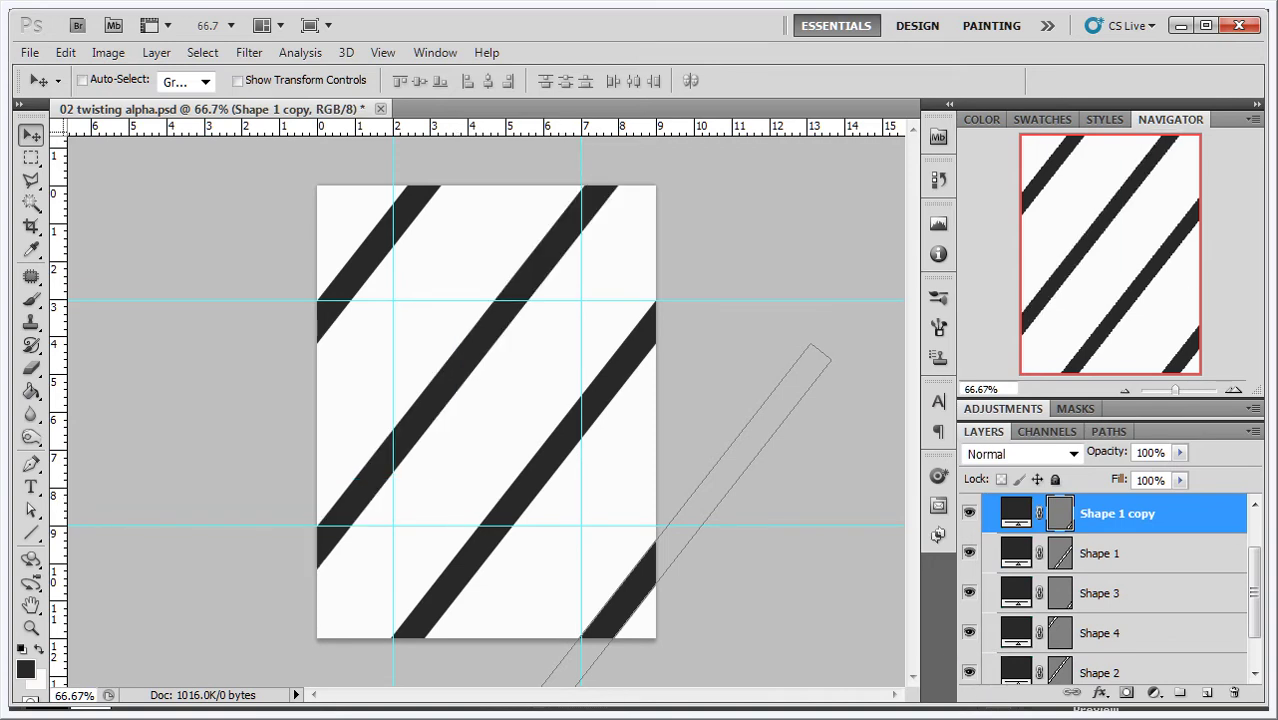
Step: Switch to ZBrush and bring up the Alpha palette beside the canvas with its tiling settings in view
click(1182, 27)
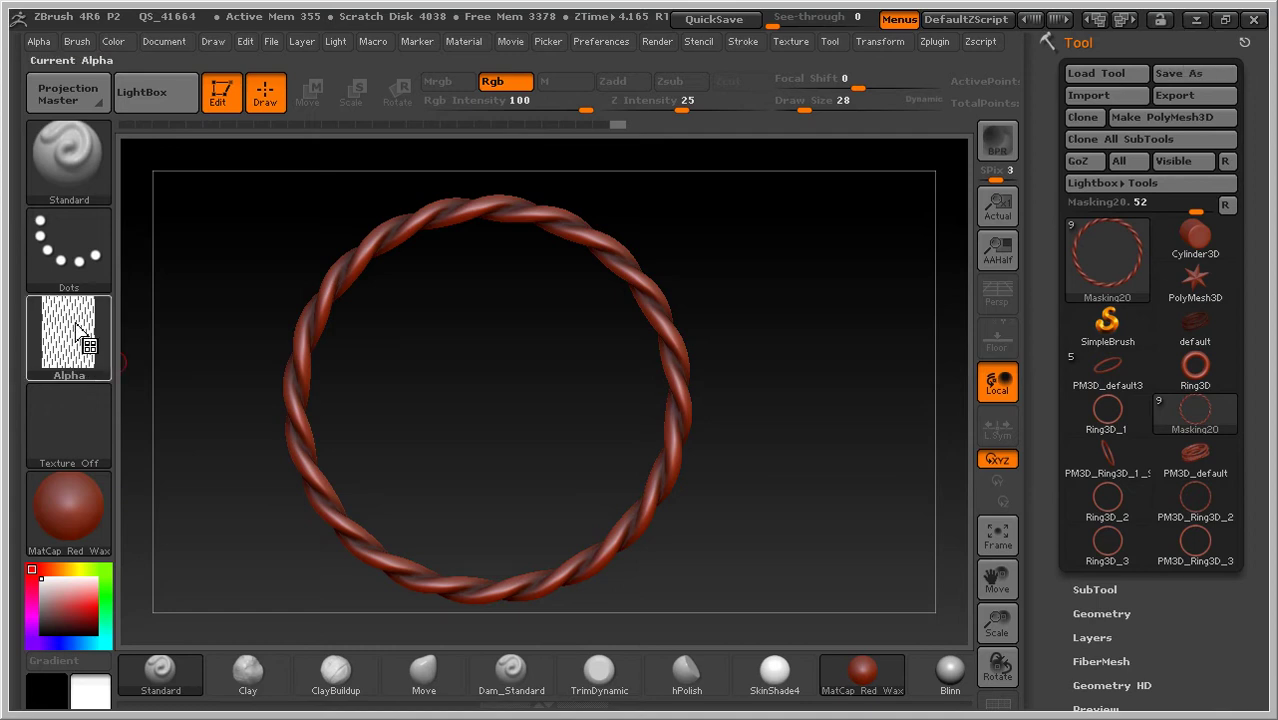
mouse_move(78, 328)
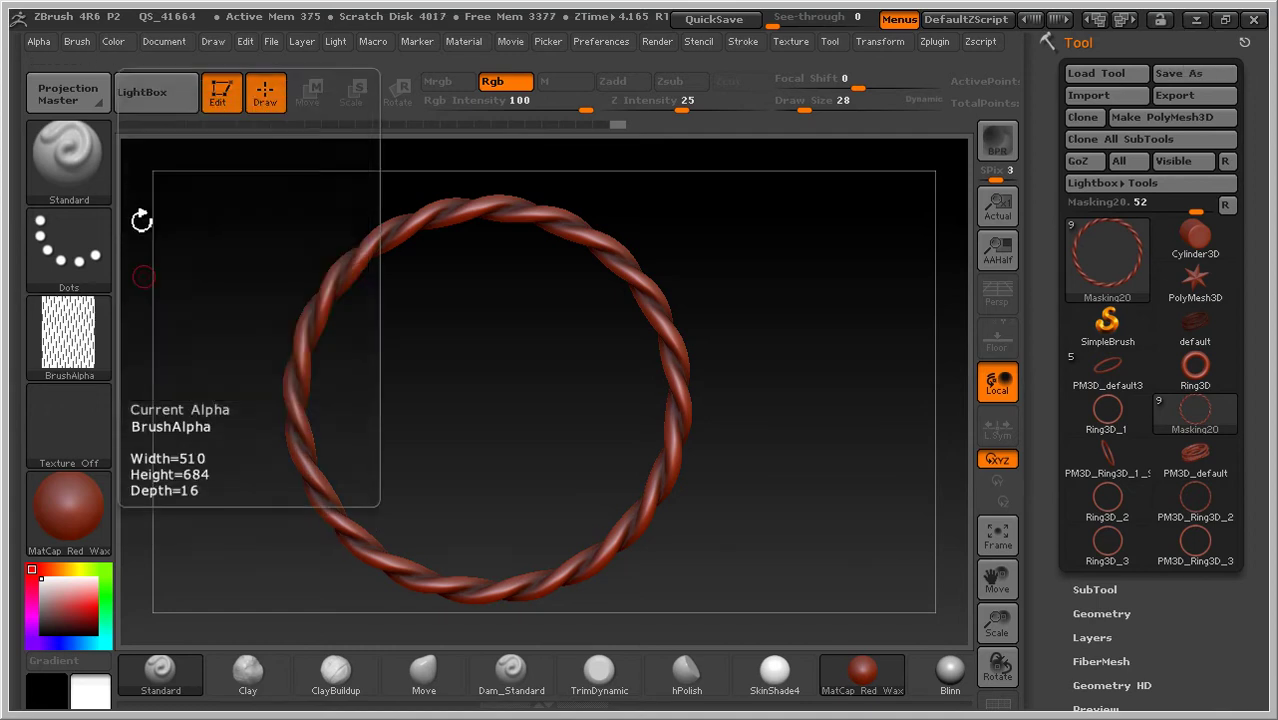
click(20, 58)
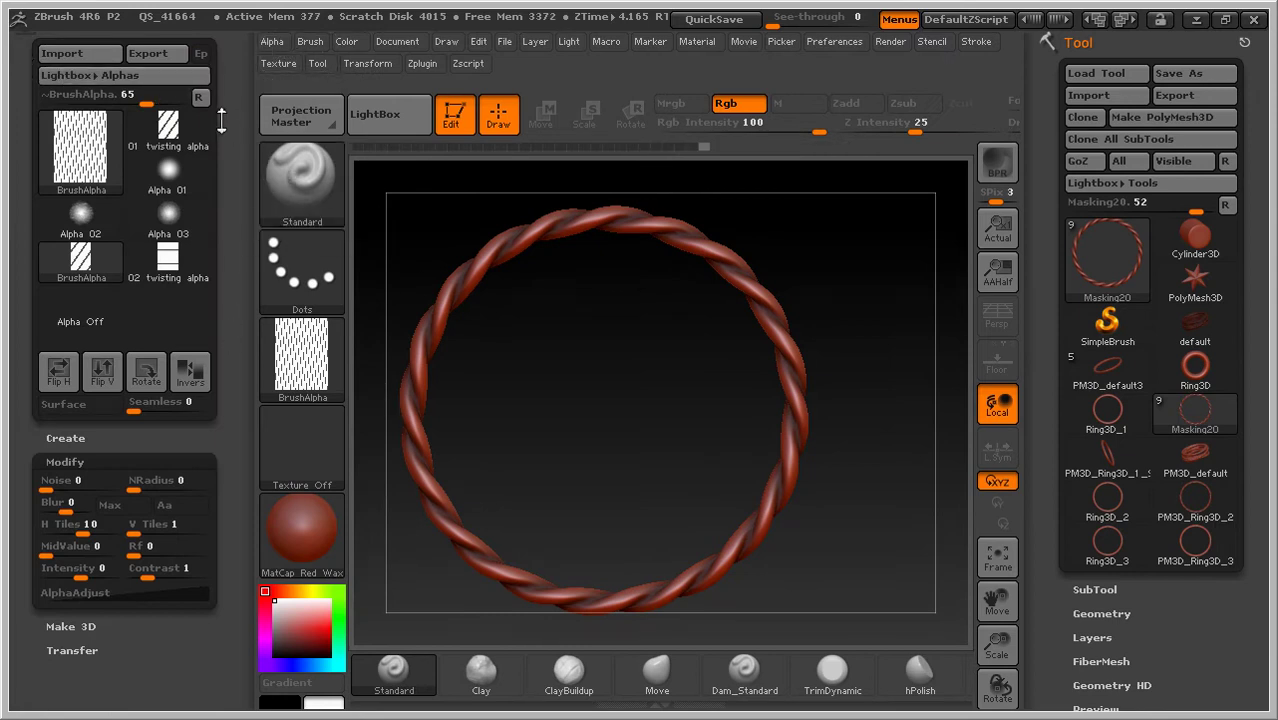
drag(221, 119, 237, 77)
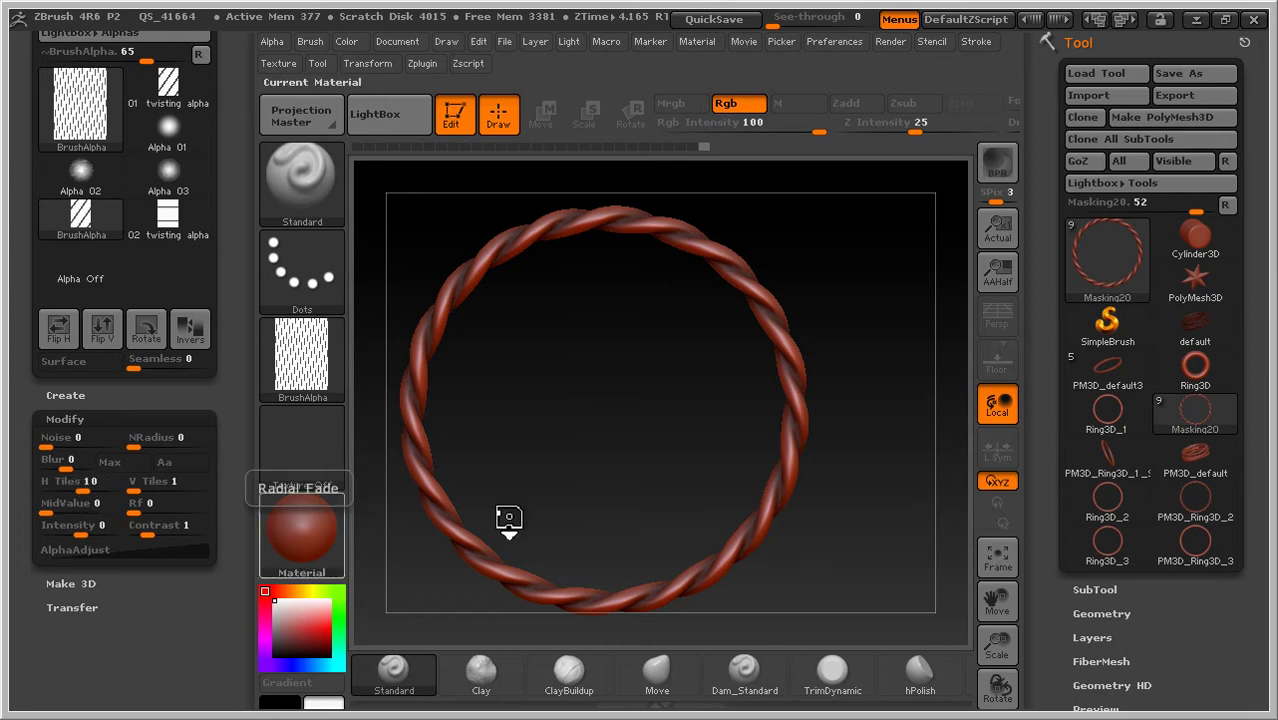
Step: Make Ring3D the active tool, thin it with an SRadius of 11, and convert it to a PolyMesh3D
click(1195, 368)
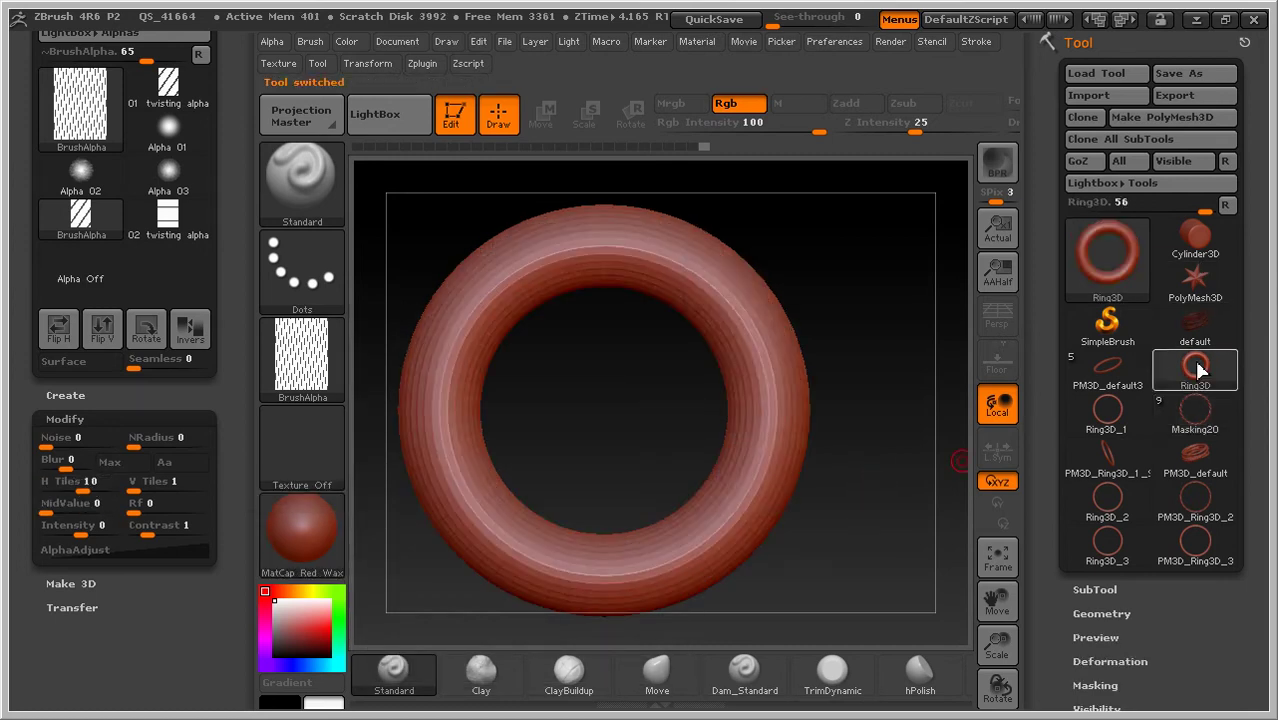
drag(1210, 640, 1230, 480)
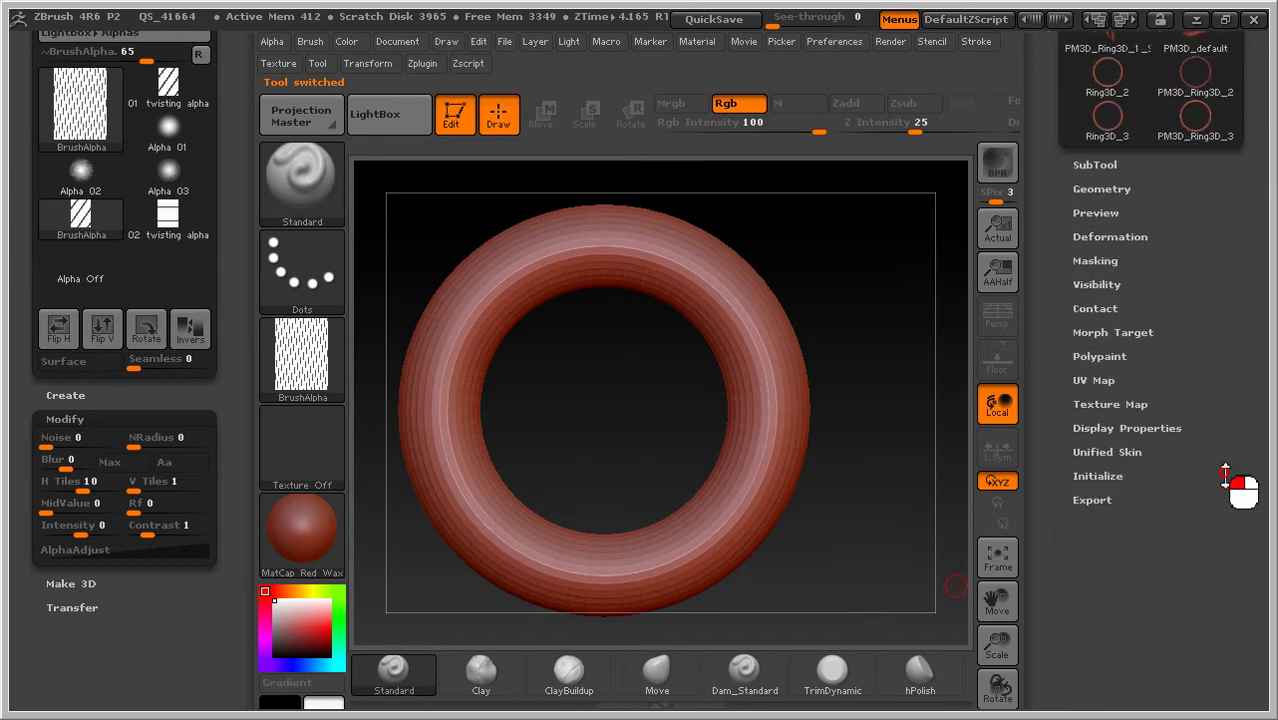
click(1113, 477)
drag(1113, 503, 1078, 507)
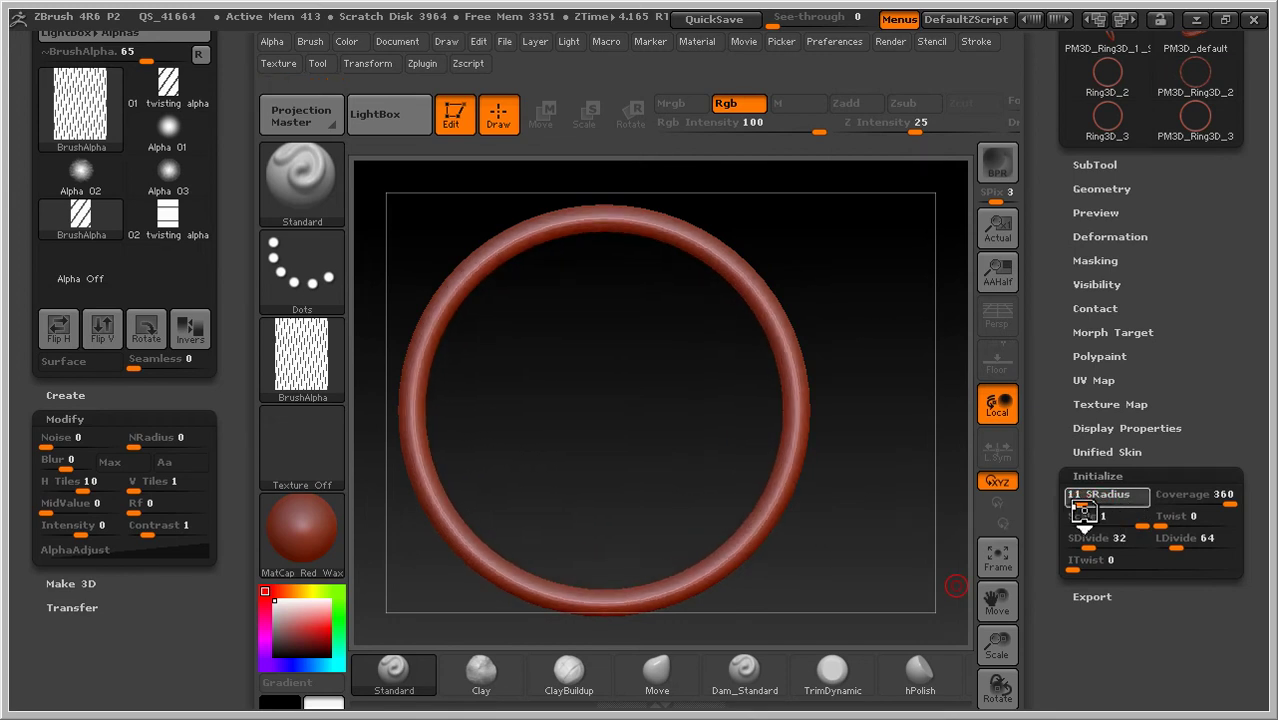
drag(1210, 330, 1232, 530)
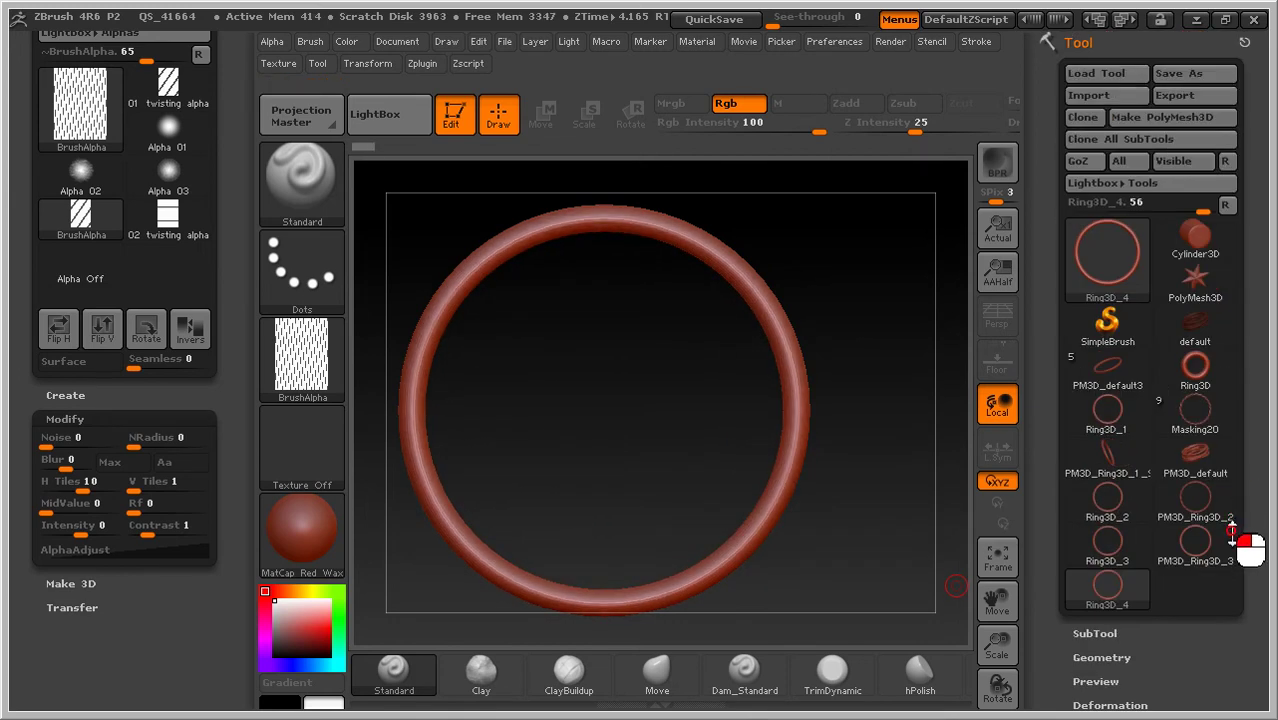
click(1186, 121)
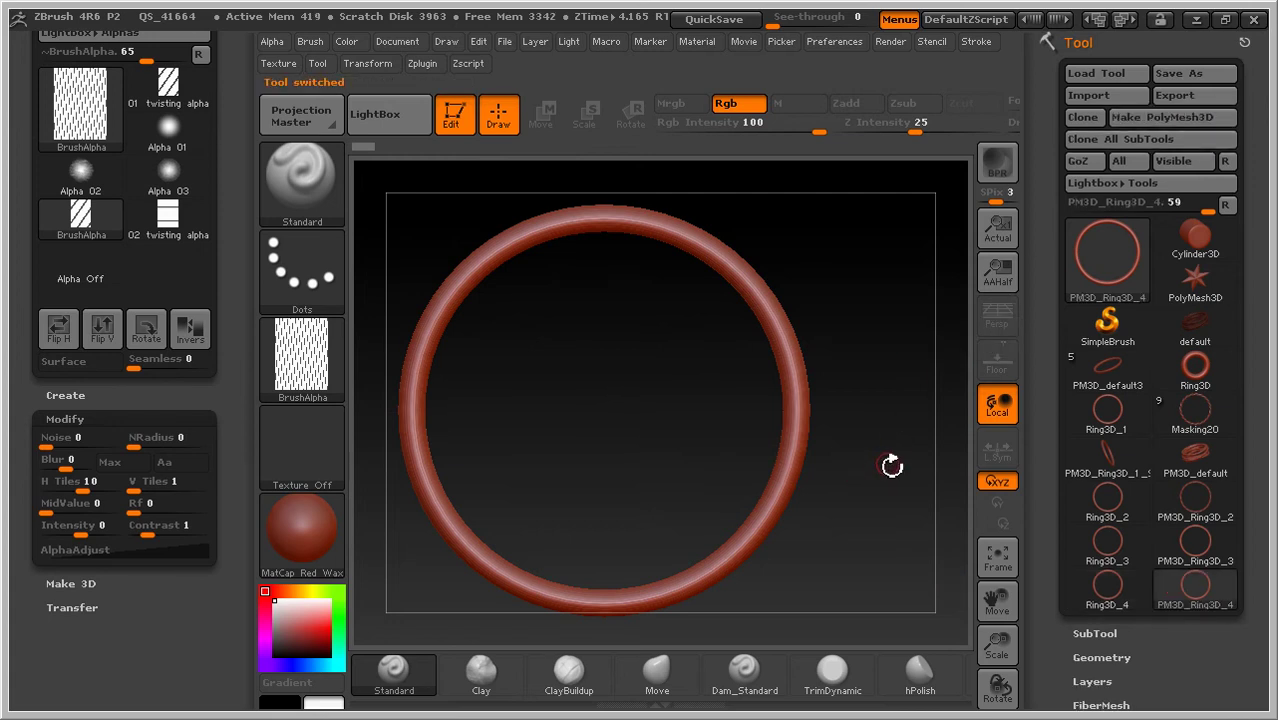
Step: Subdivide the ring polymesh repeatedly, checking its polygon count against the Masking20 tool
key(ctrl)
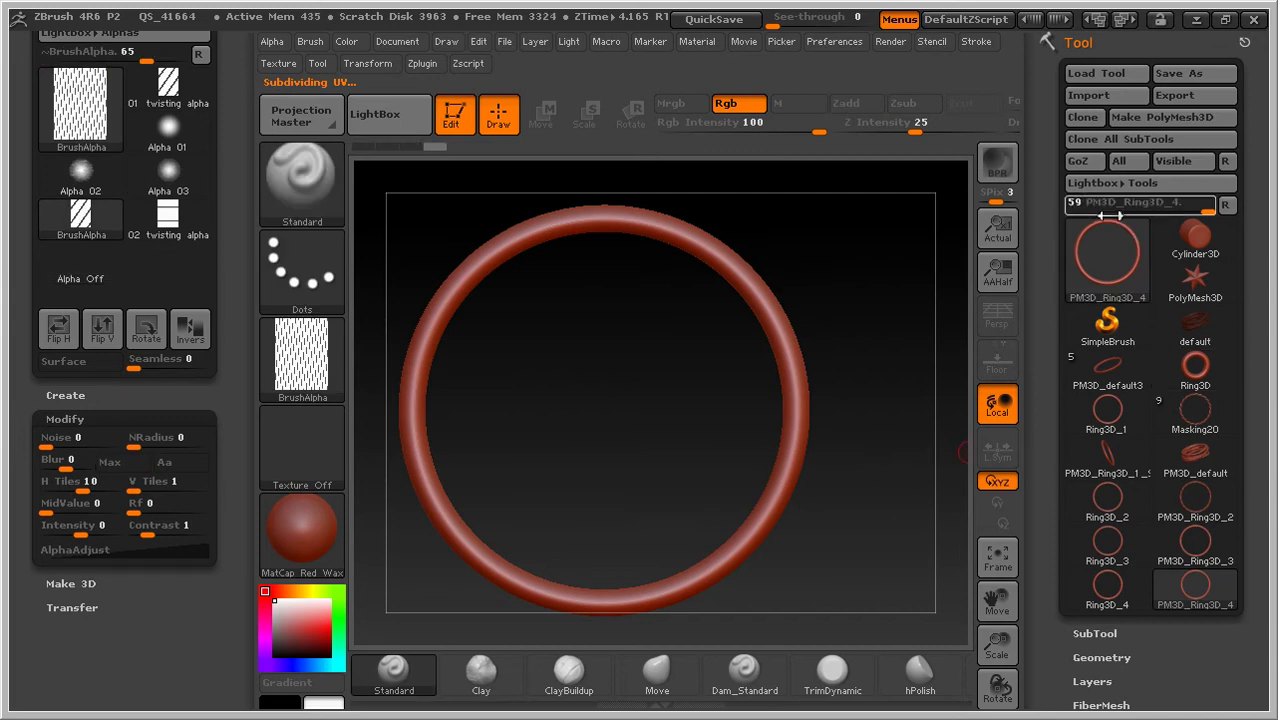
mouse_move(1195, 410)
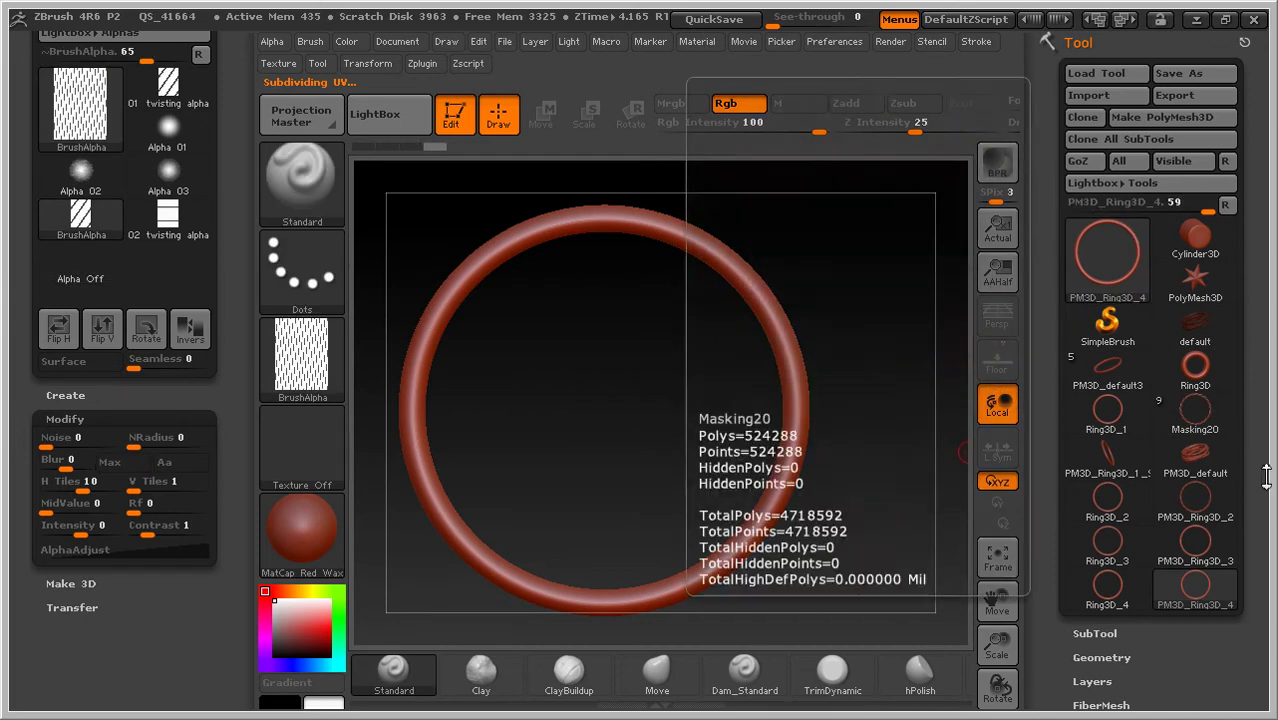
click(1105, 634)
drag(1256, 342, 1233, 508)
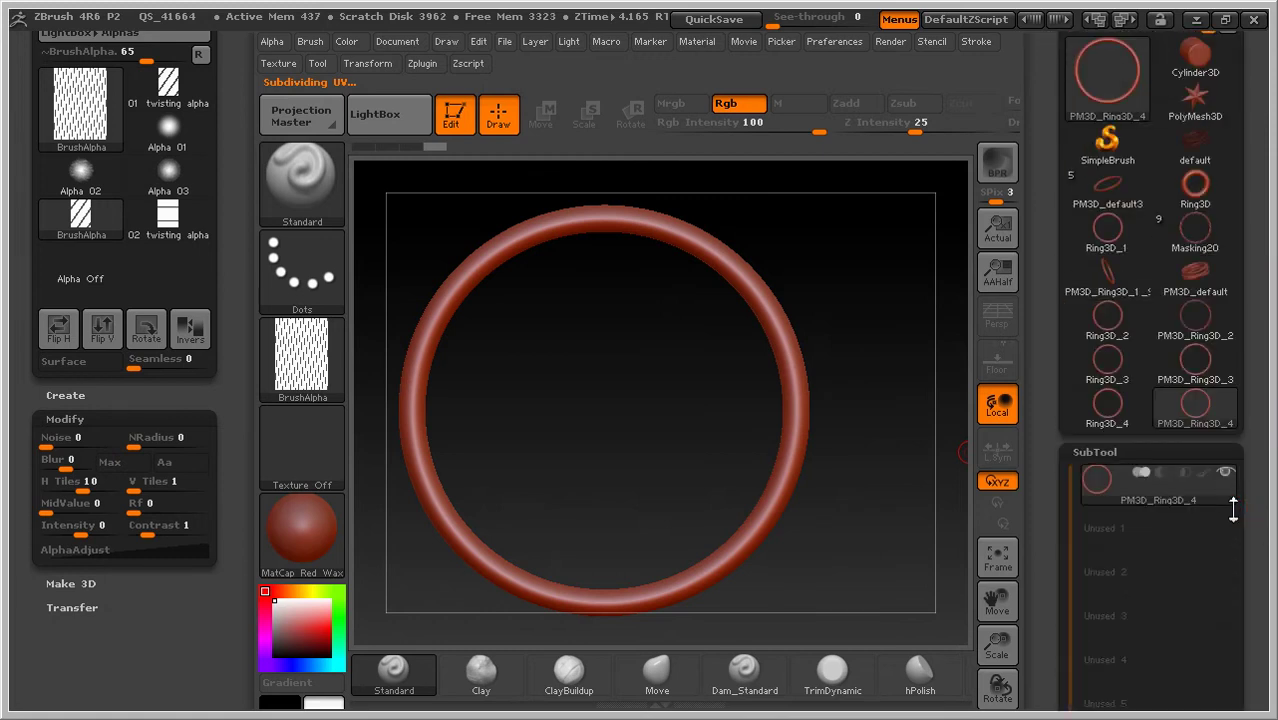
mouse_move(1144, 467)
key(ctrl+d)
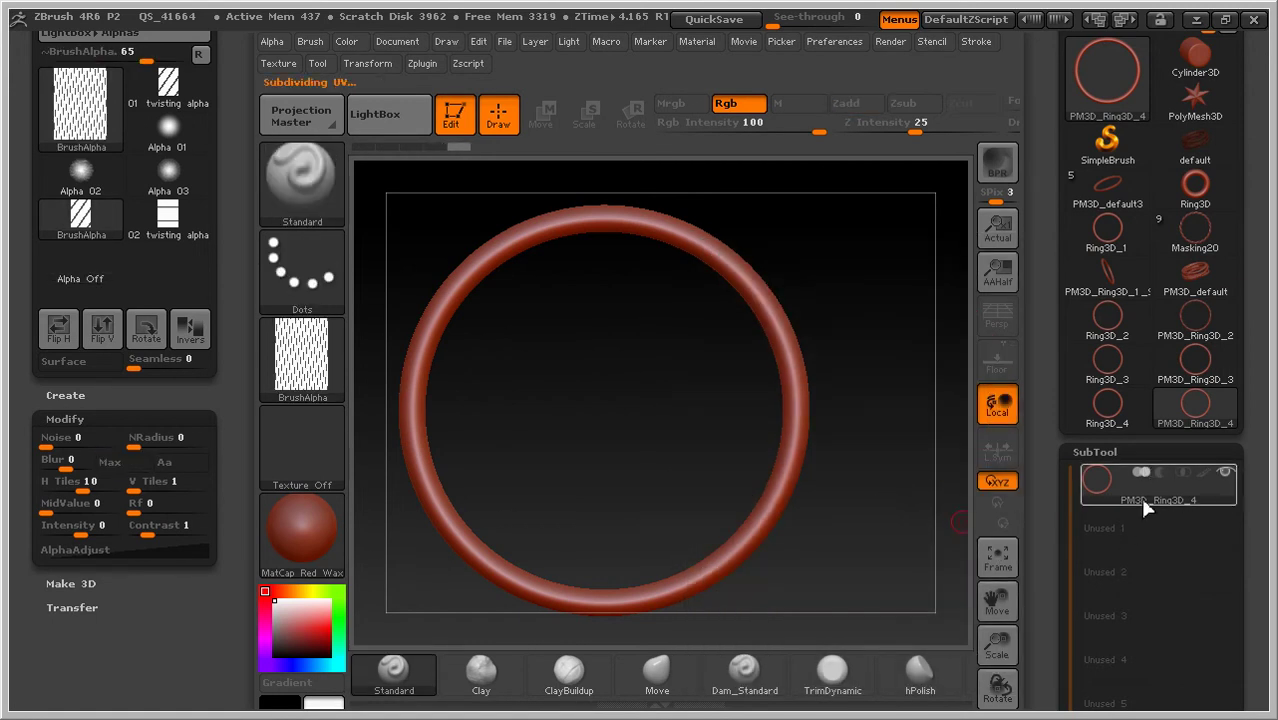
mouse_move(1146, 499)
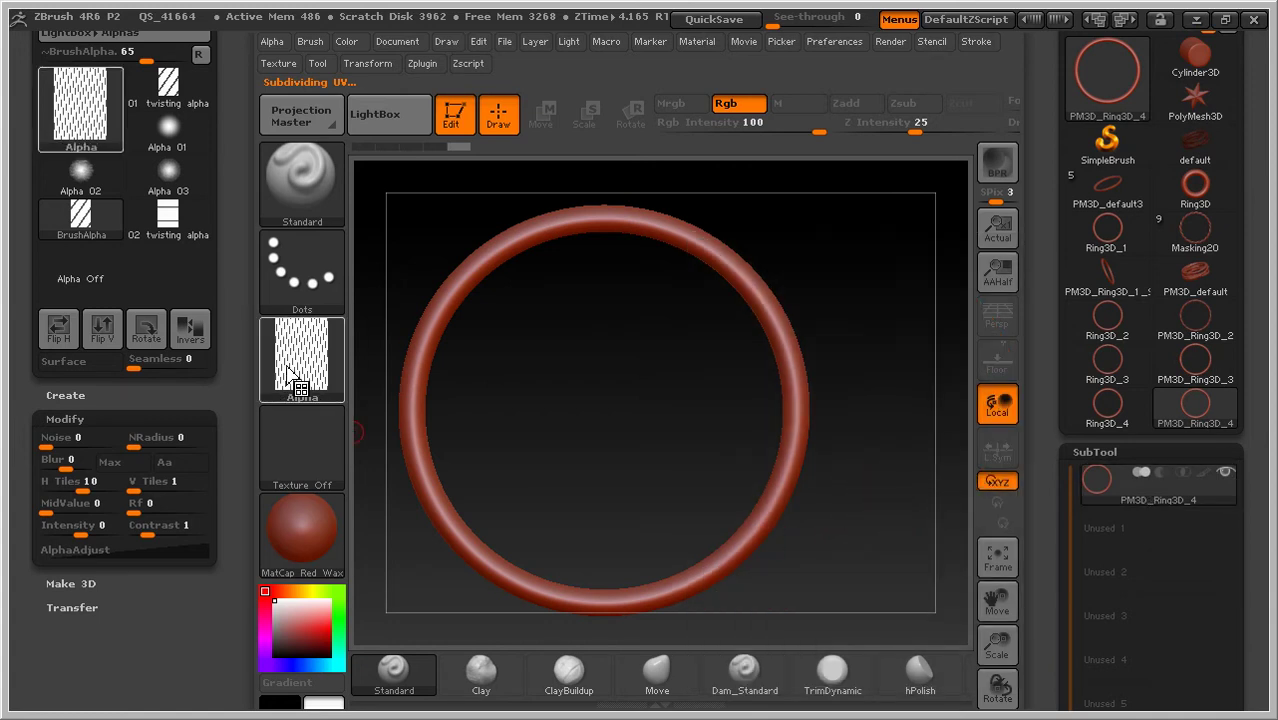
Step: Set the stripe alpha's H Tiles to 1 and mask the ring with Mask By Alpha
click(1088, 451)
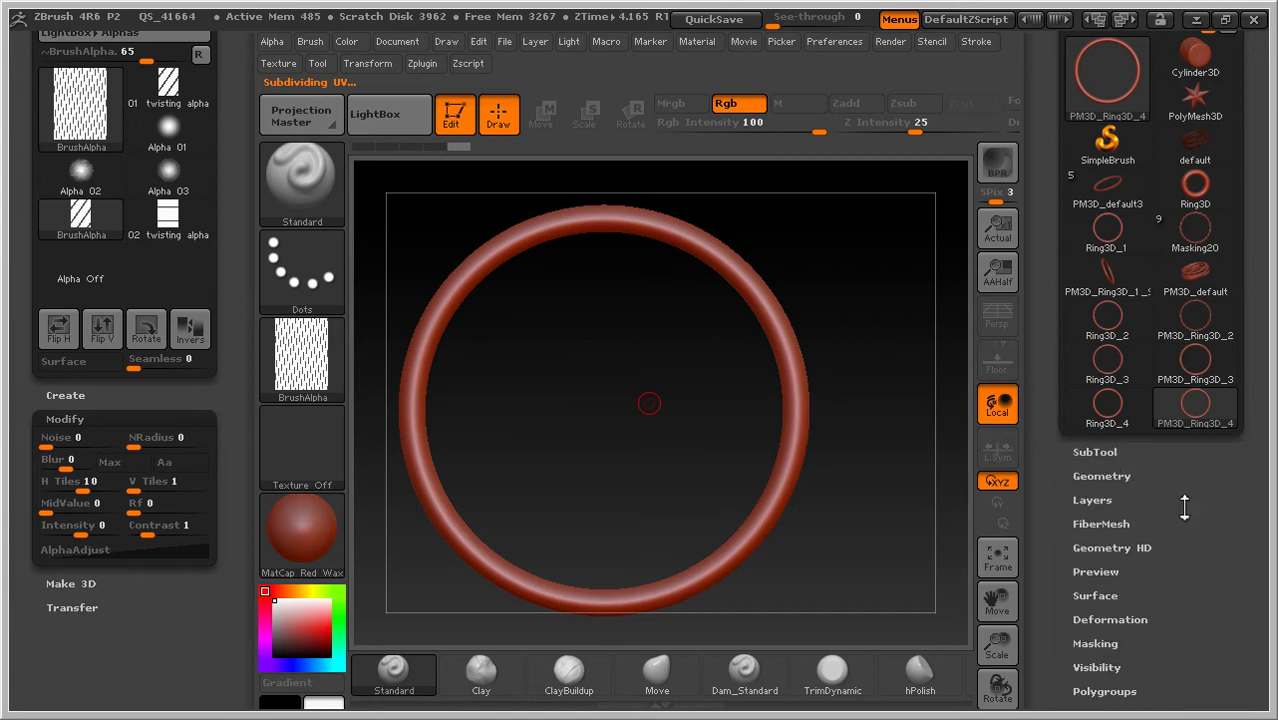
click(1100, 644)
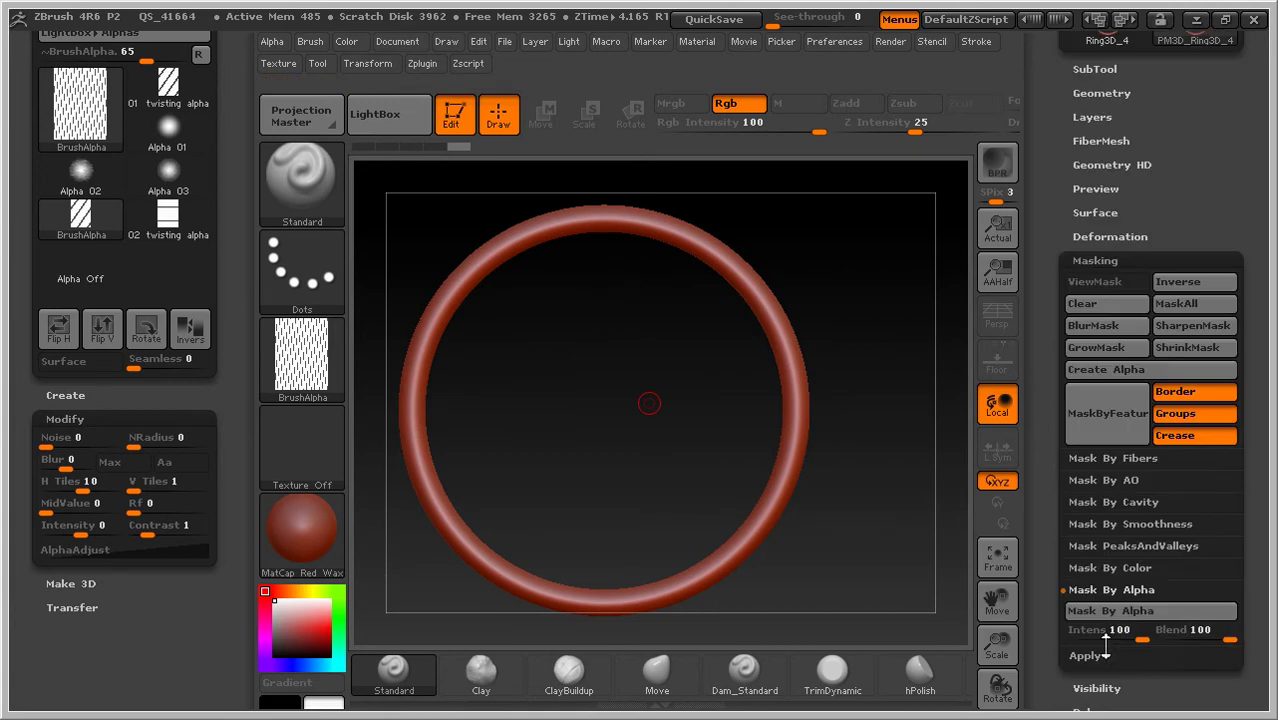
drag(1258, 584, 1273, 515)
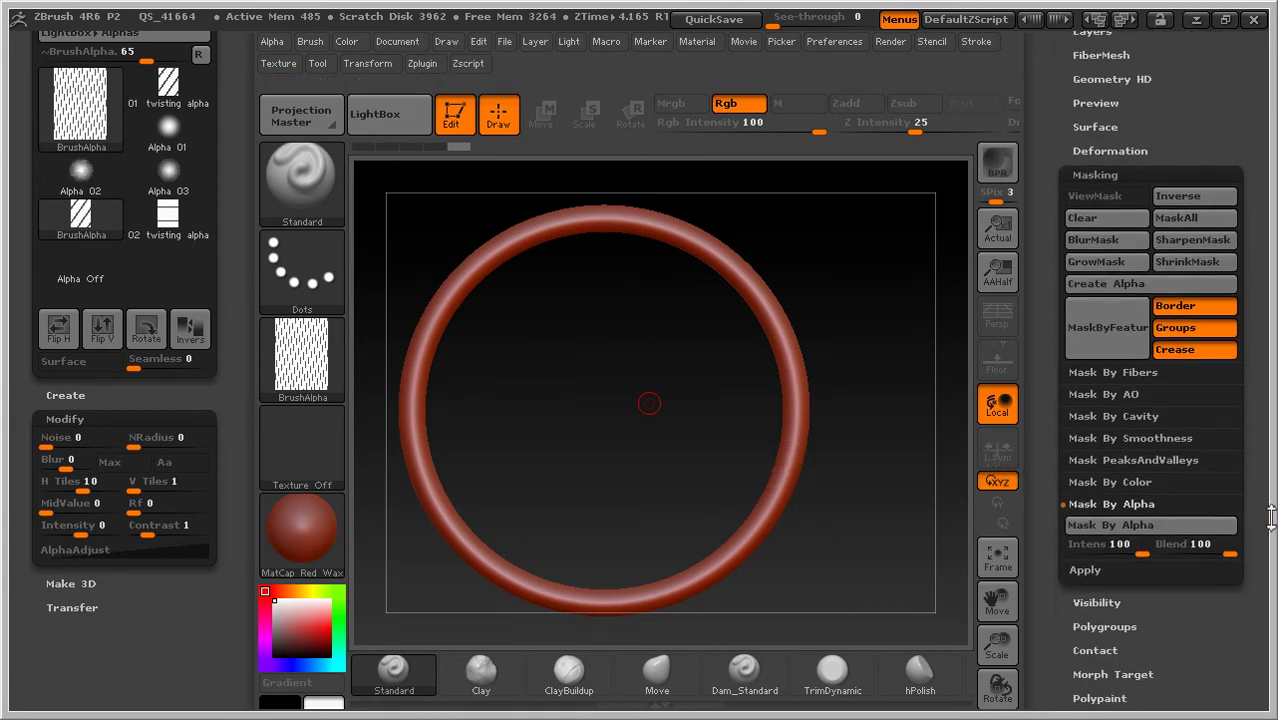
drag(105, 490, 36, 488)
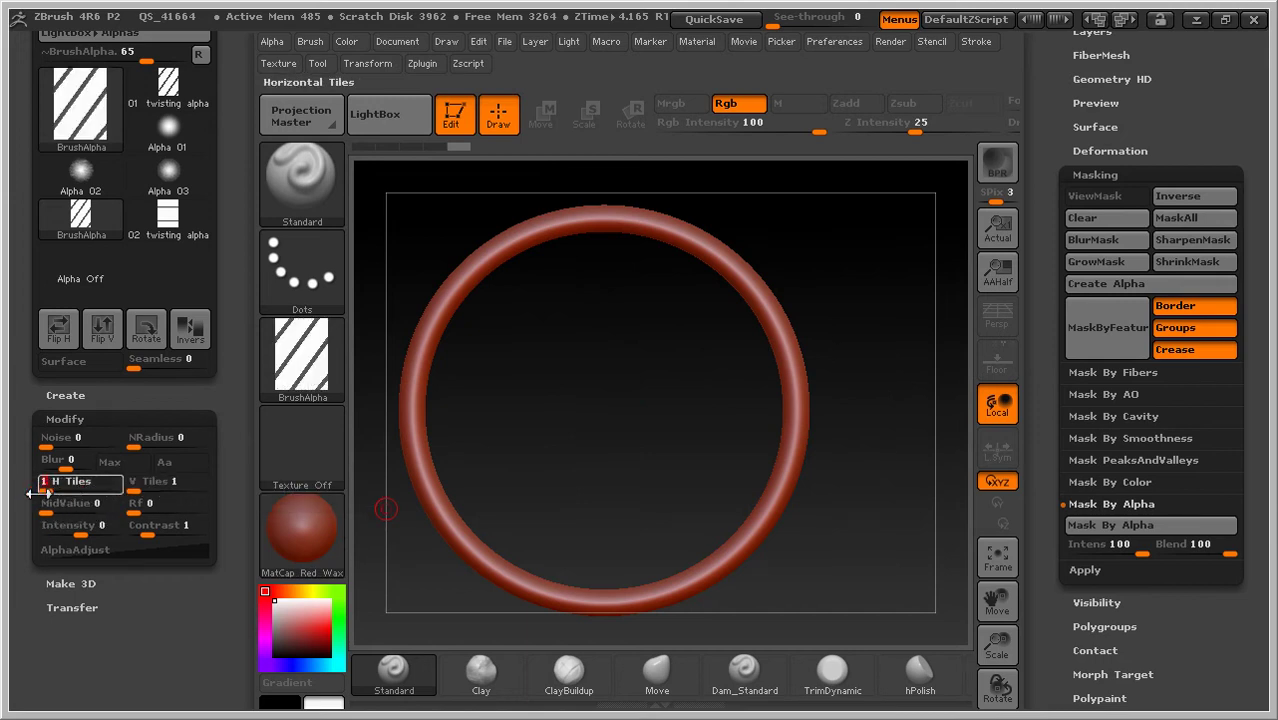
click(1084, 523)
drag(922, 511, 802, 422)
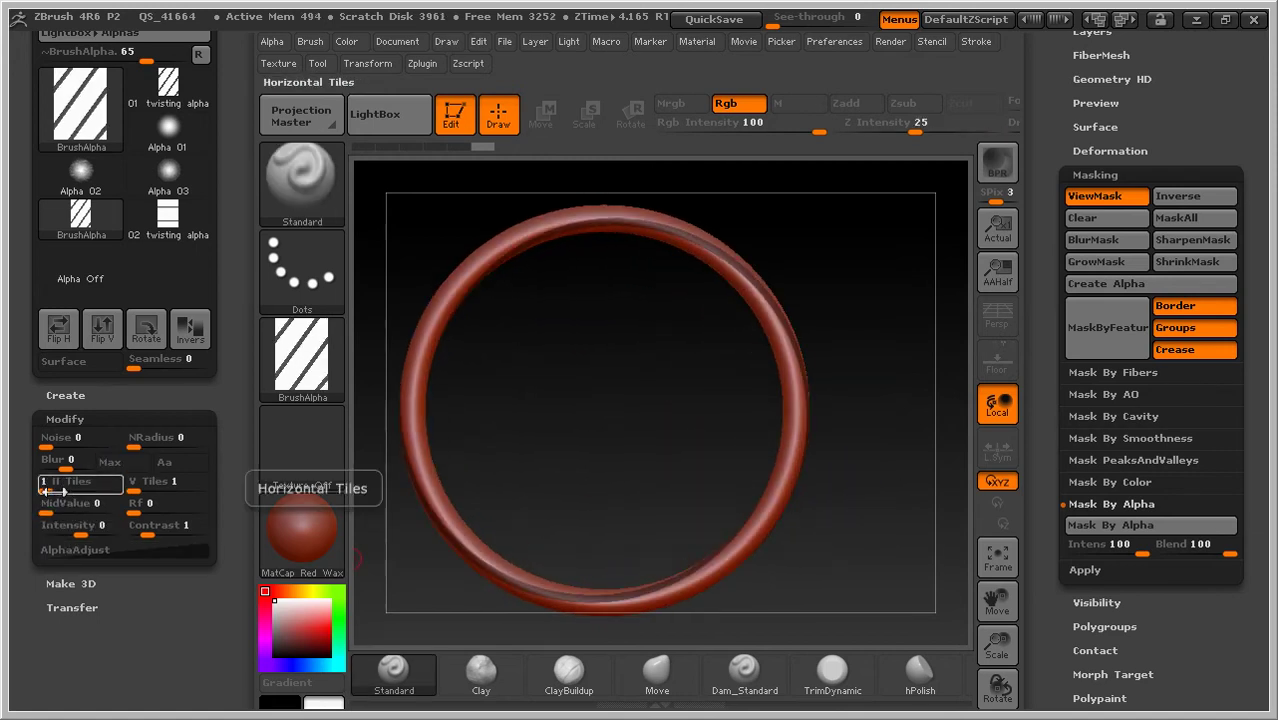
Step: Set the alpha's H Tiles to 10 and reapply Mask By Alpha to the ring
drag(45, 490, 86, 495)
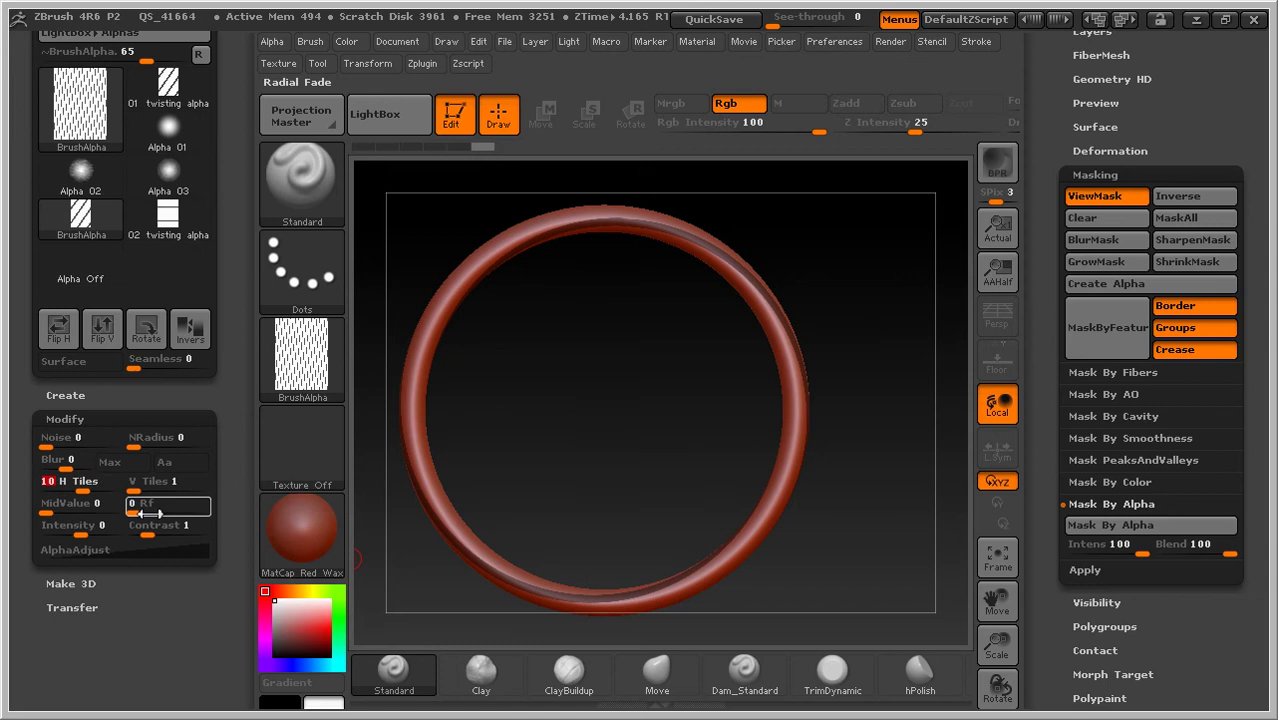
click(1163, 530)
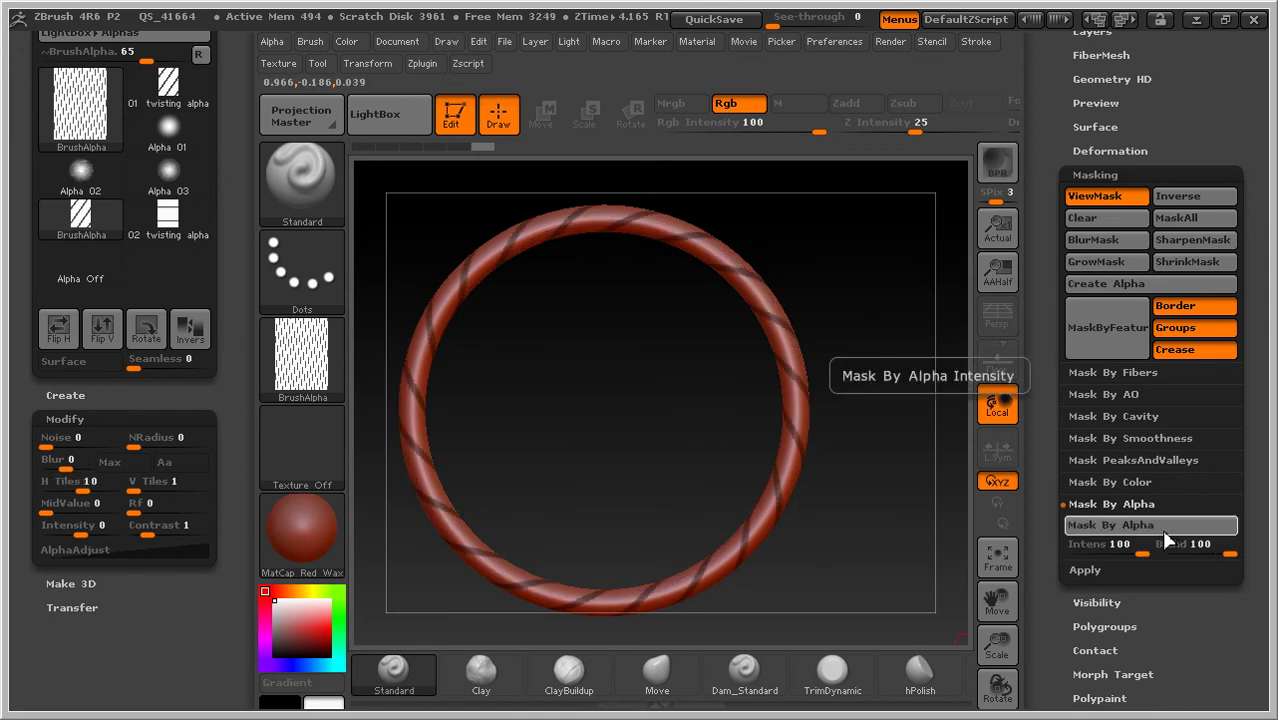
mouse_move(927, 494)
ctrl+right_down()
mouse_move(948, 525)
mouse_move(859, 511)
mouse_move(831, 462)
ctrl+right_up()
mouse_move(827, 458)
mouse_down()
mouse_move(712, 455)
mouse_move(802, 462)
mouse_up()
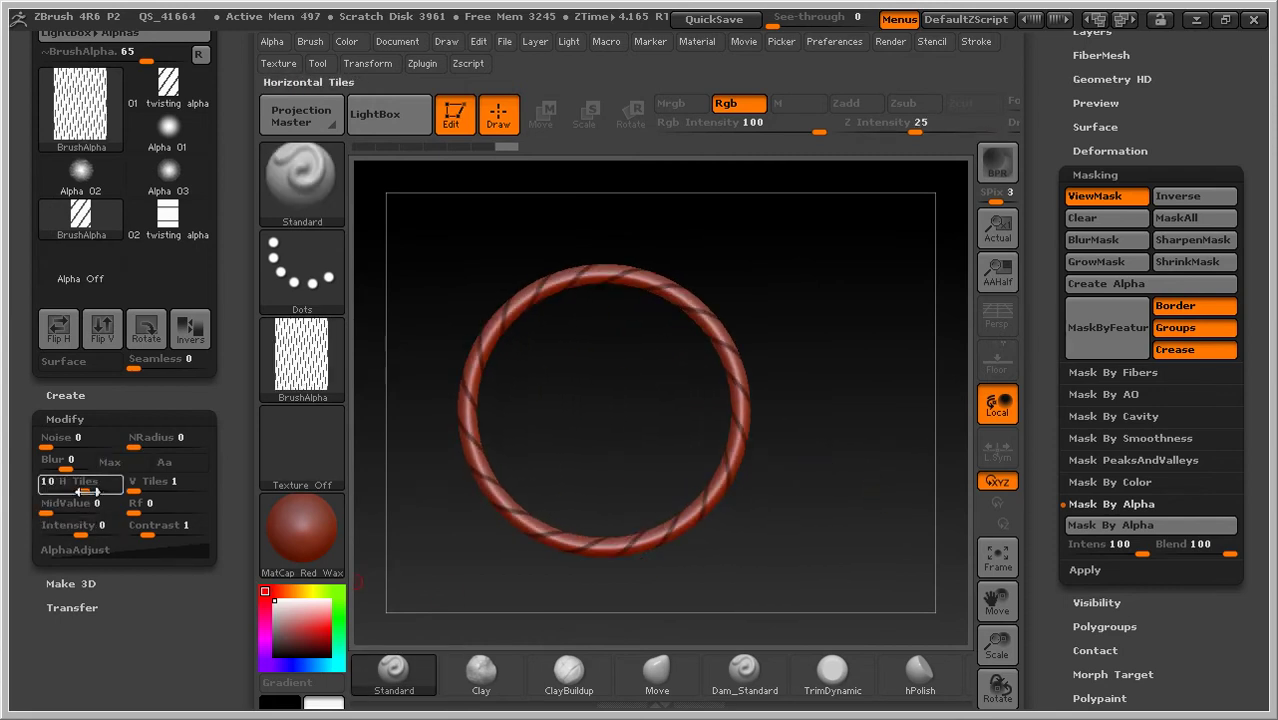
Step: Set the alpha's H Tiles to 32, reapply Mask By Alpha, and inspect the stripes on the ring up close
drag(87, 488, 137, 488)
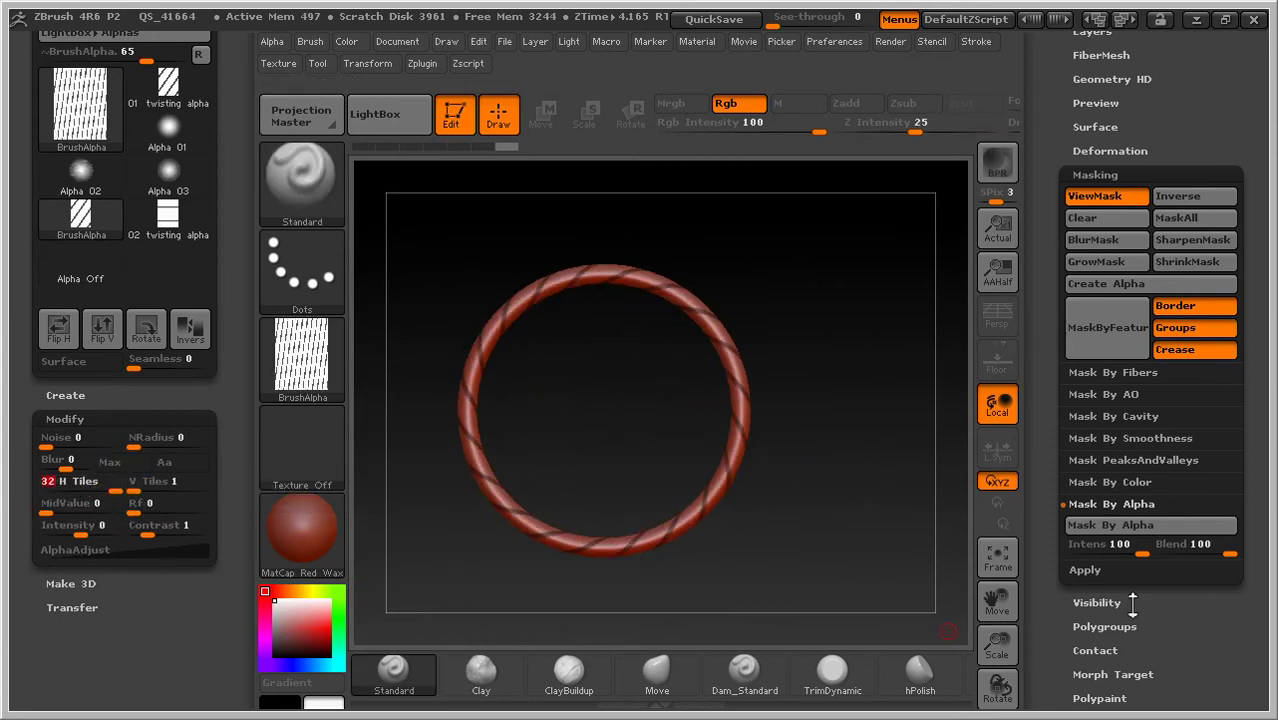
click(1112, 525)
mouse_move(859, 417)
mouse_down()
mouse_move(919, 516)
mouse_move(822, 399)
mouse_move(956, 491)
mouse_move(884, 536)
mouse_move(796, 497)
mouse_move(790, 508)
mouse_move(822, 480)
mouse_move(762, 476)
mouse_move(830, 486)
mouse_move(859, 434)
mouse_up()
key(f)
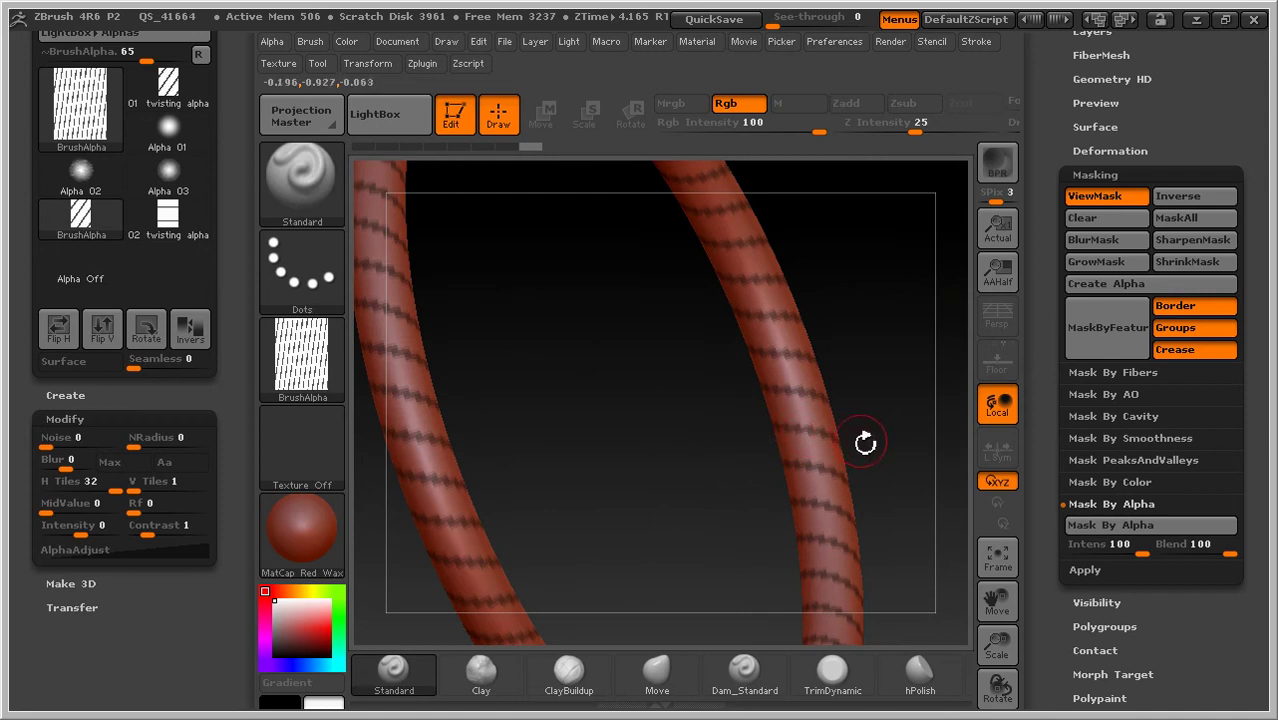
drag(834, 431, 563, 451)
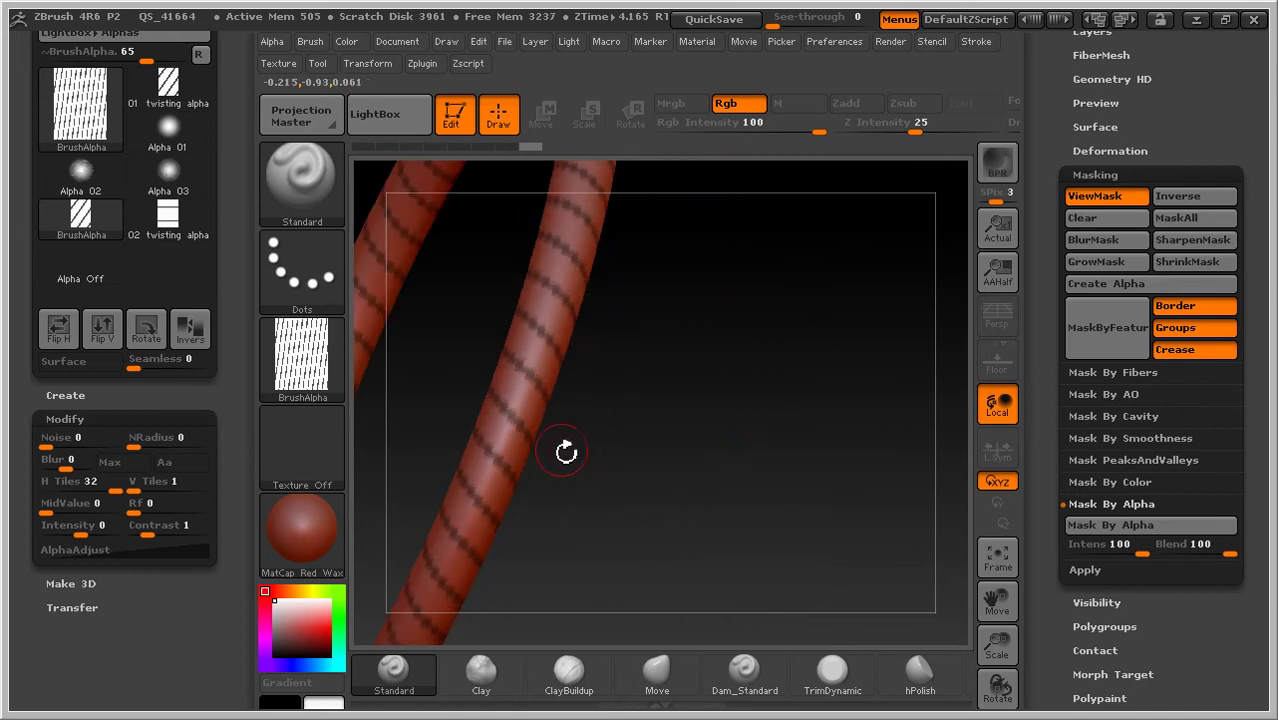
Step: Set the alpha's H Tiles to 10, reapply Mask By Alpha, and view the whole ring face-on
drag(108, 492, 82, 492)
click(1140, 531)
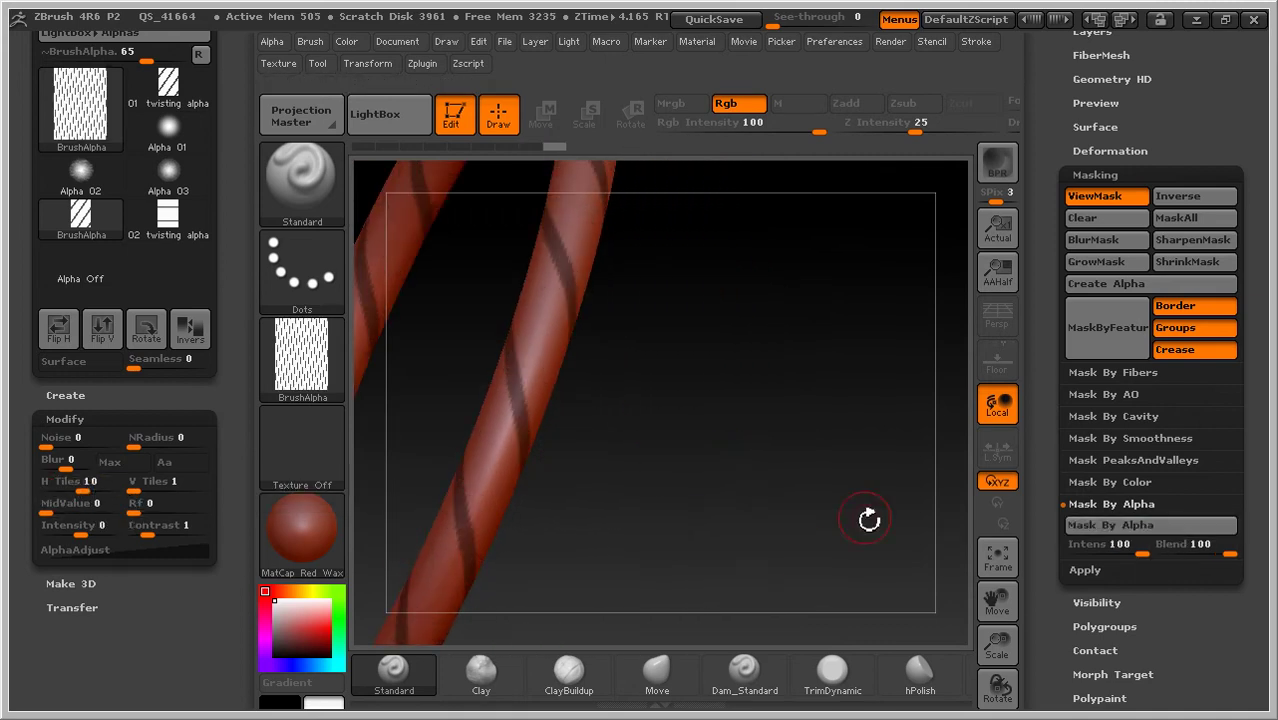
drag(722, 451, 797, 499)
ctrl+right_drag(794, 452, 737, 330)
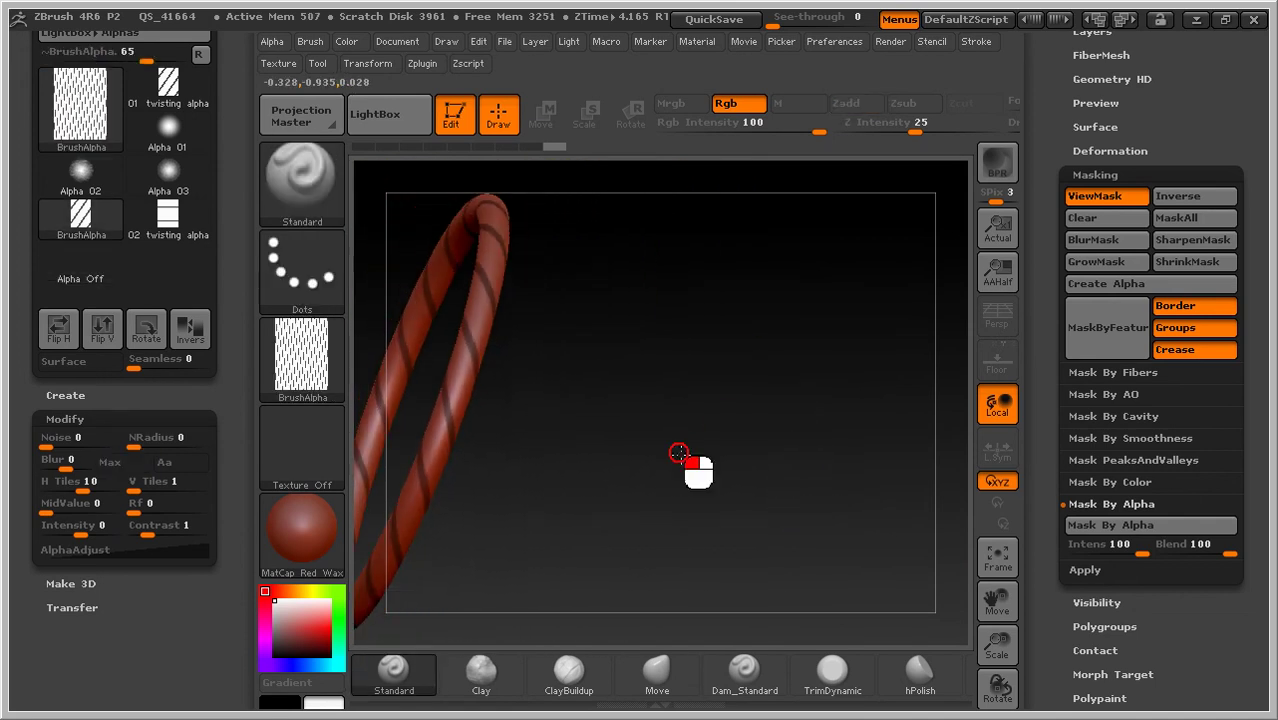
mouse_move(699, 457)
mouse_down()
mouse_move(822, 434)
mouse_move(799, 456)
mouse_move(925, 497)
mouse_up()
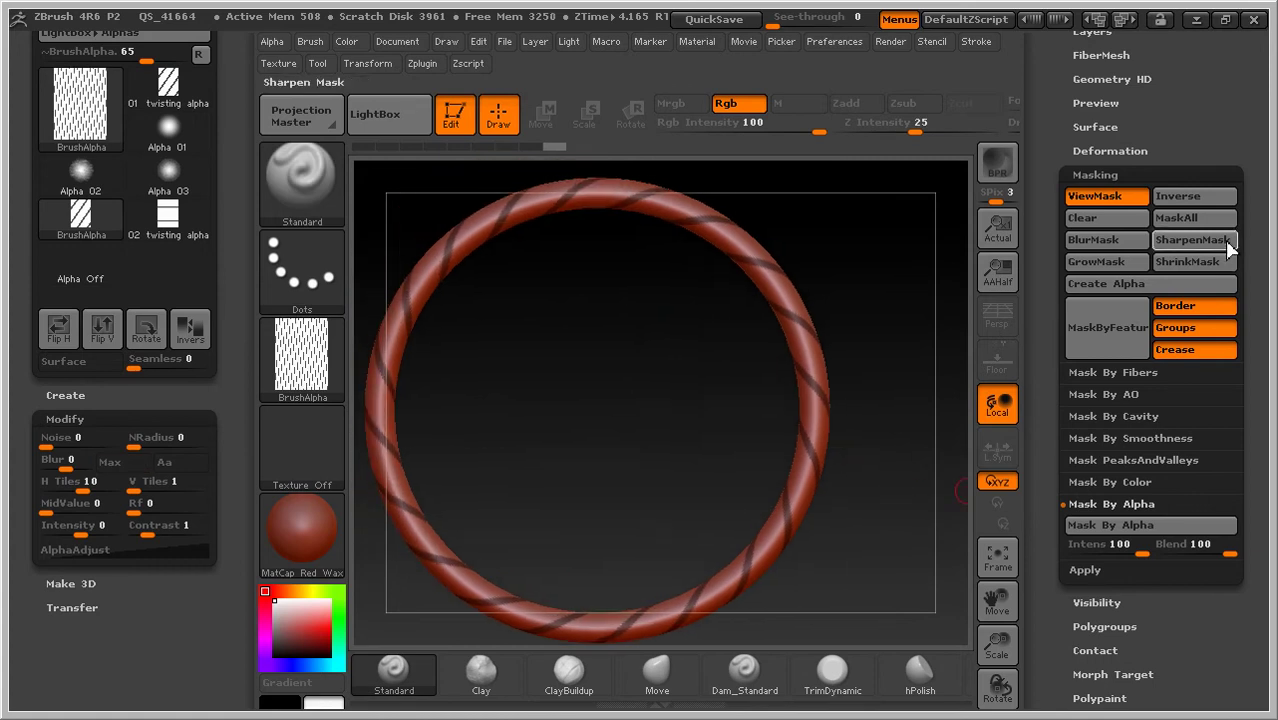
Step: Sharpen the ring's stripe mask and invert it
click(1210, 245)
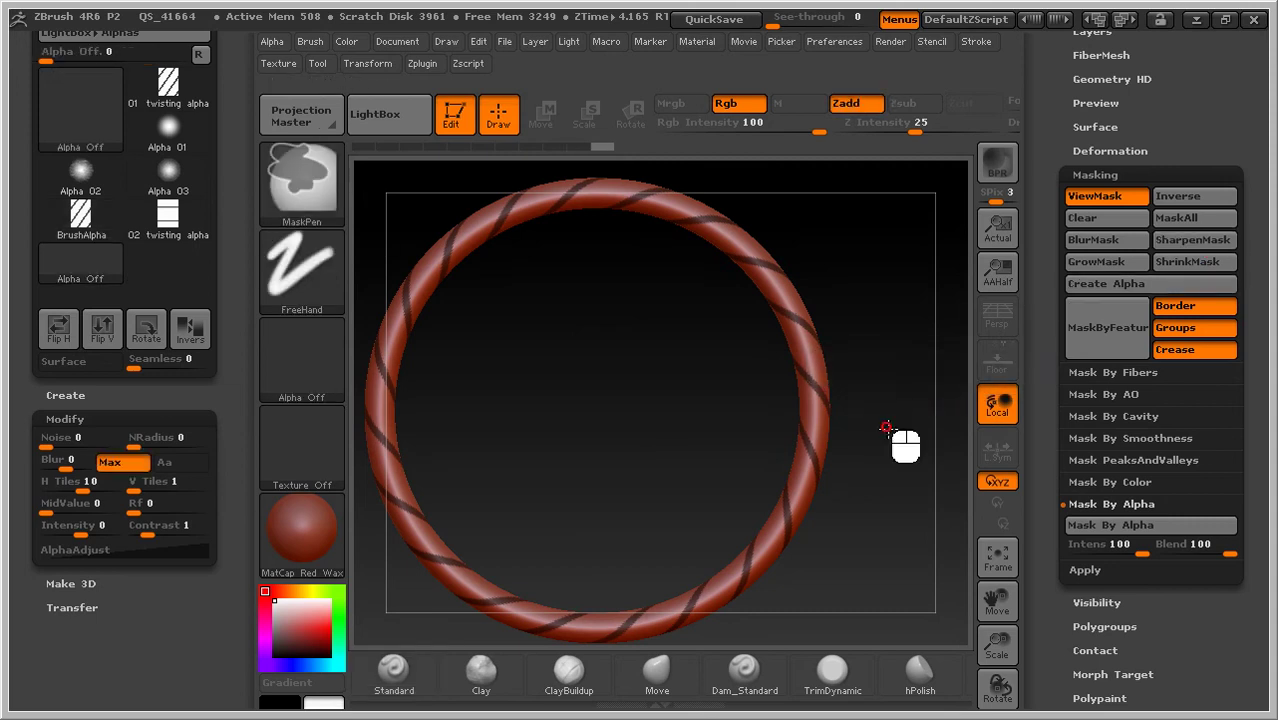
mouse_move(887, 428)
ctrl+right_down()
mouse_move(921, 476)
mouse_move(876, 441)
ctrl+right_up()
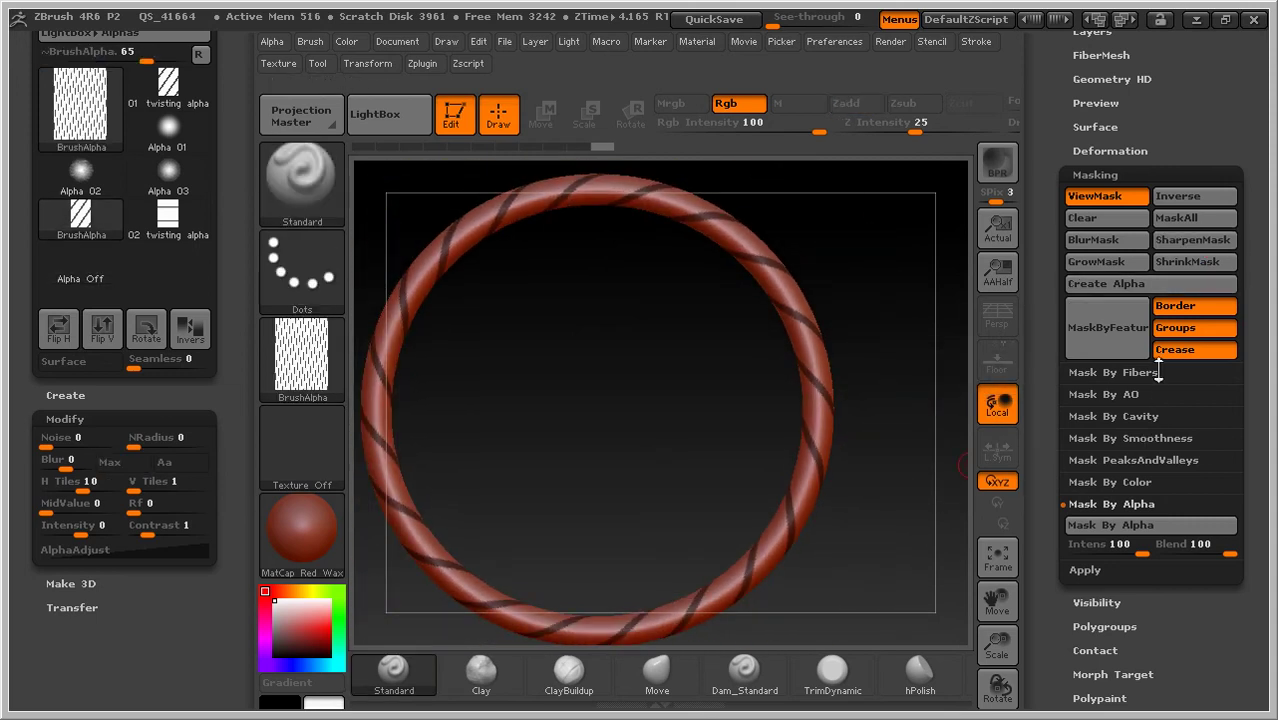
ctrl+click(898, 410)
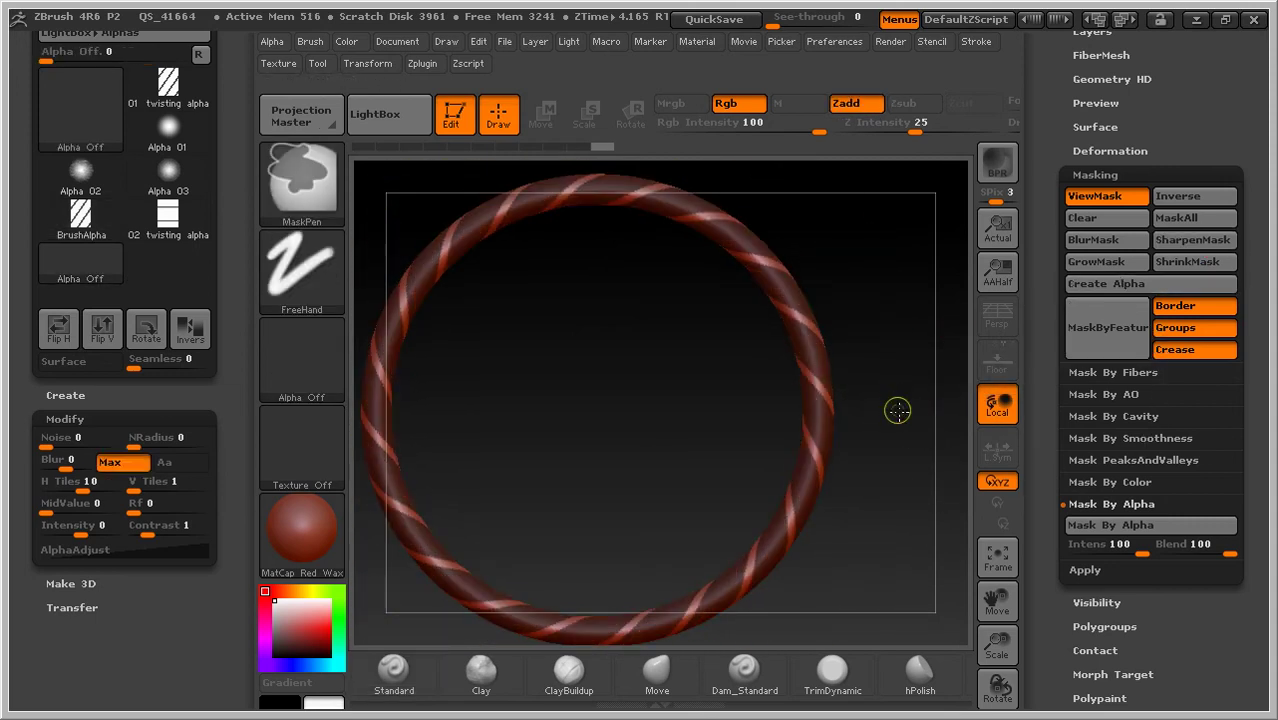
Step: Blur the inverted stripe mask repeatedly to soften its edges
click(1105, 251)
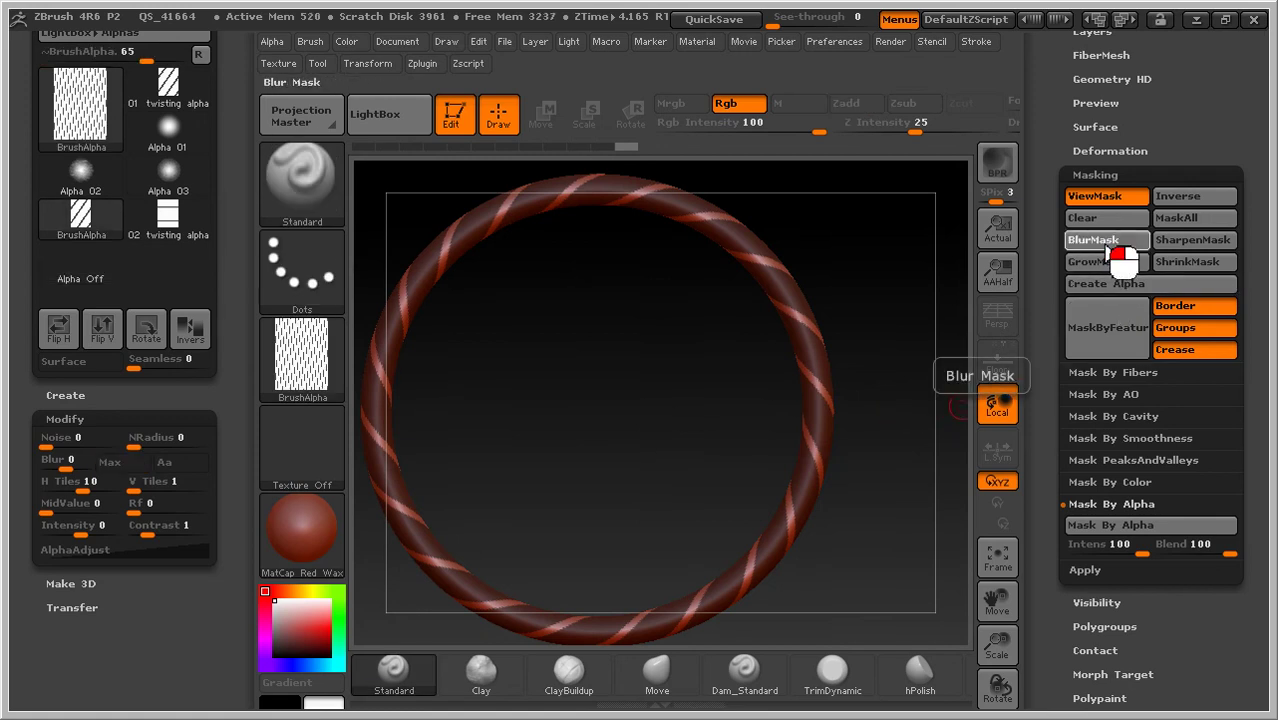
click(1105, 251)
click(1105, 245)
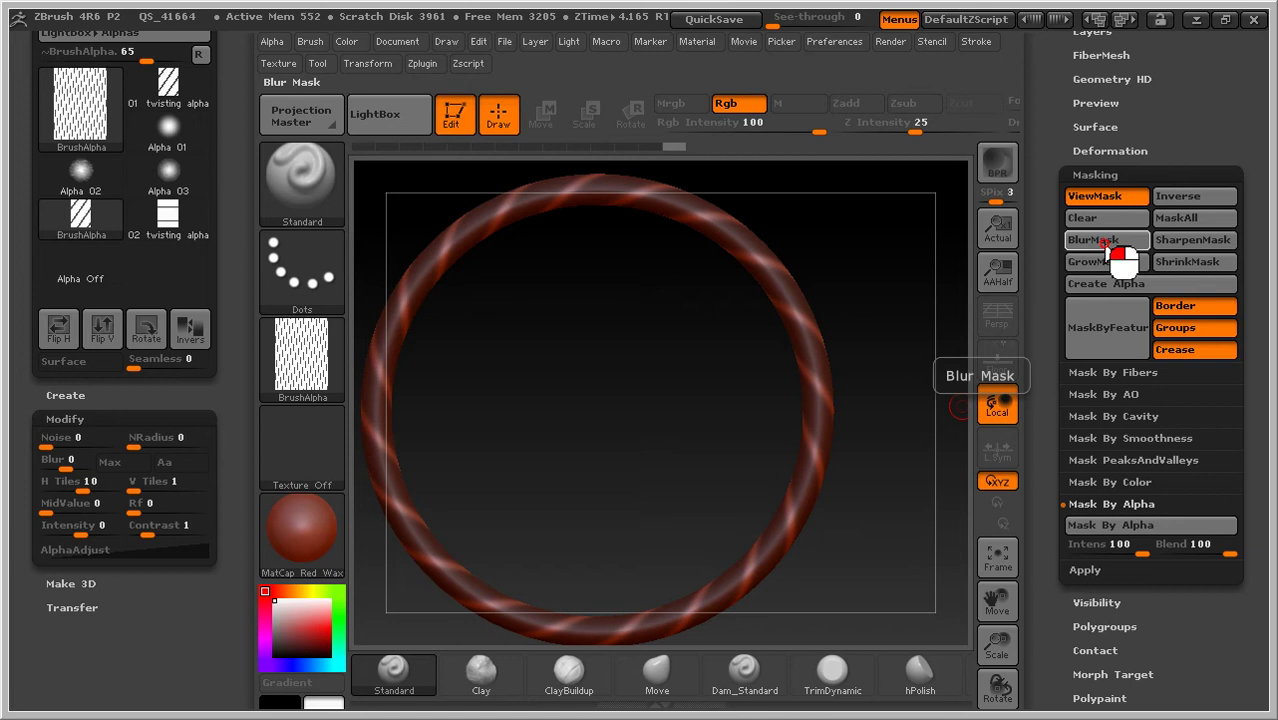
ctrl+right_drag(872, 444, 905, 480)
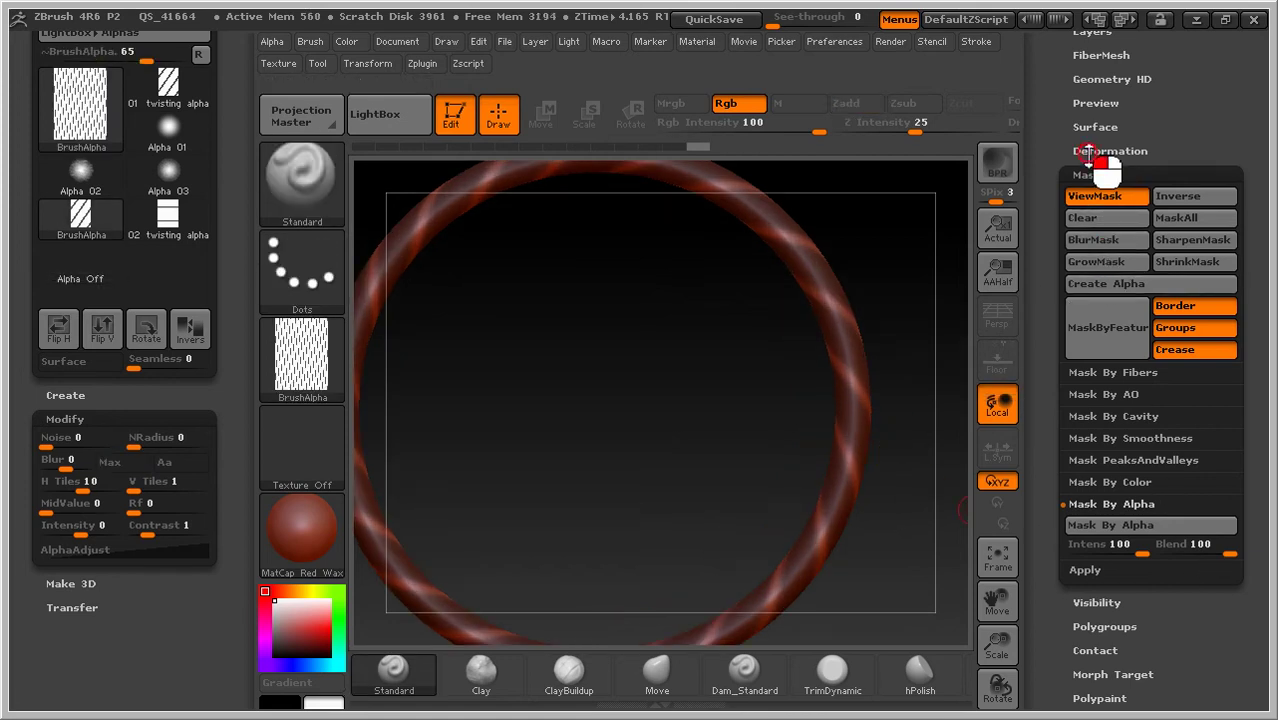
Step: Apply a negative Inflate of about -80 to the unmasked stripes, and clear the mask from the ring
click(1088, 151)
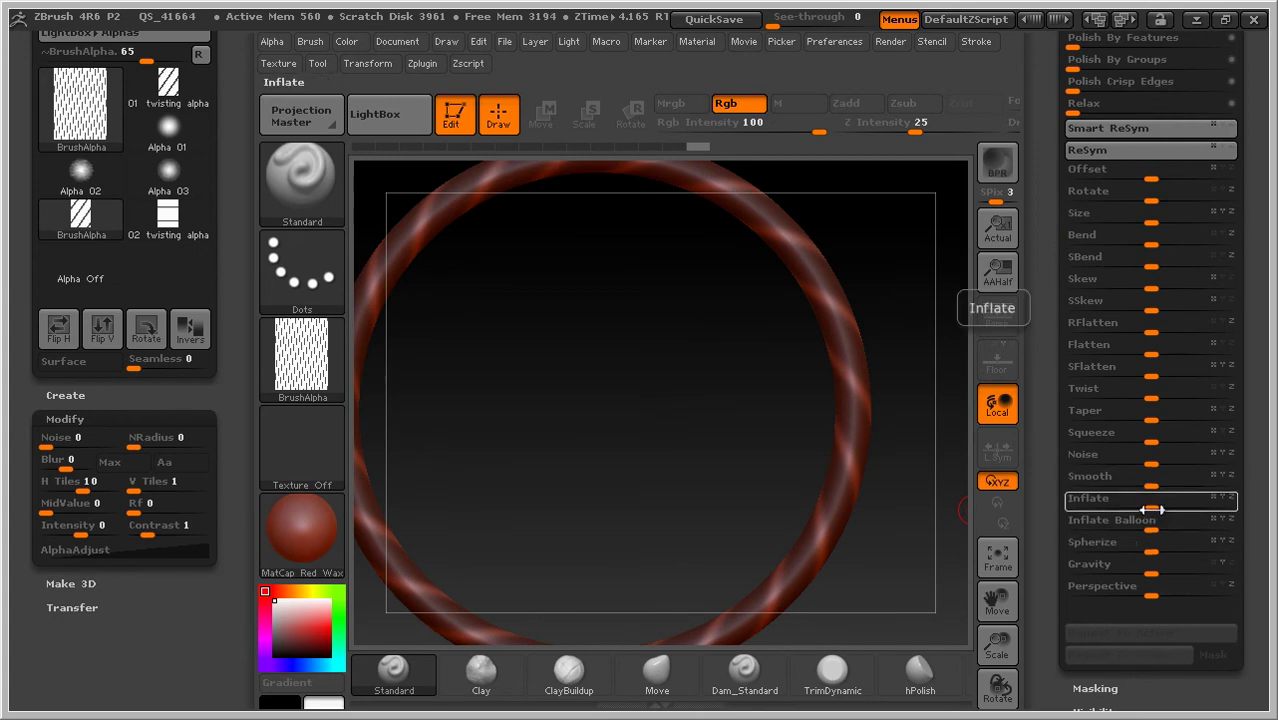
drag(1152, 509, 1085, 507)
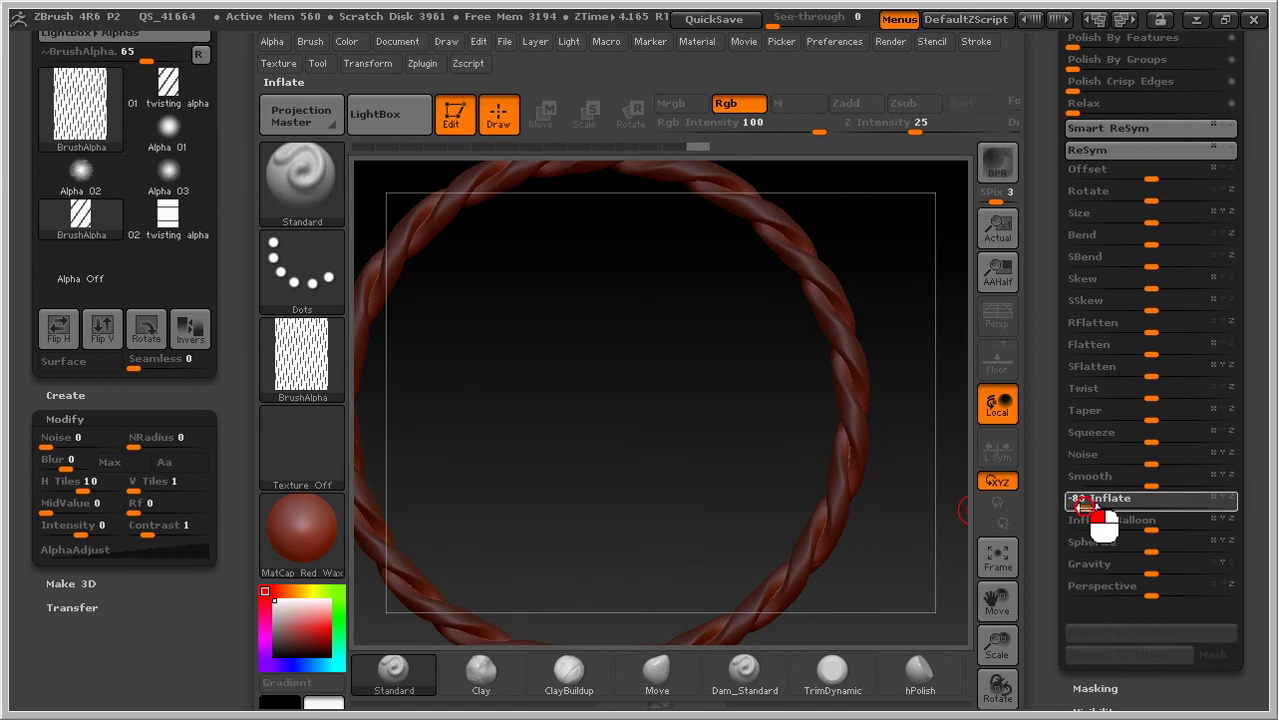
drag(1085, 507, 1085, 507)
ctrl+right_drag(908, 514, 953, 551)
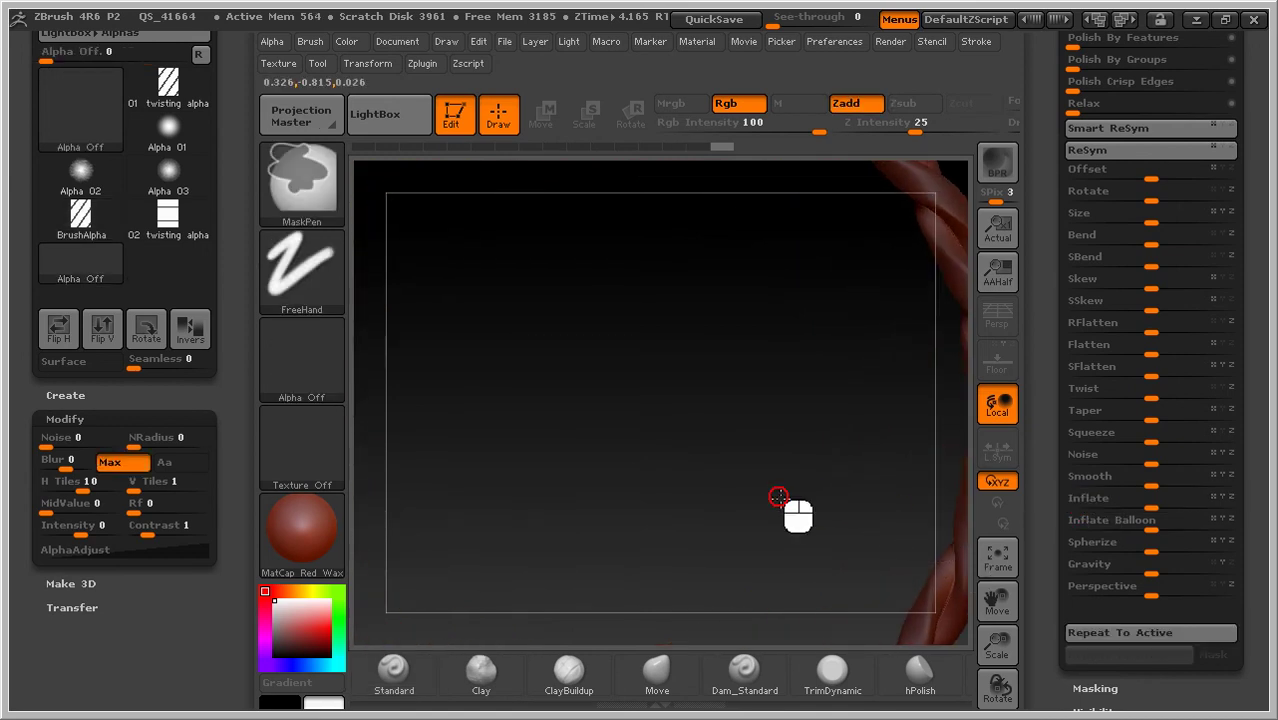
key(f)
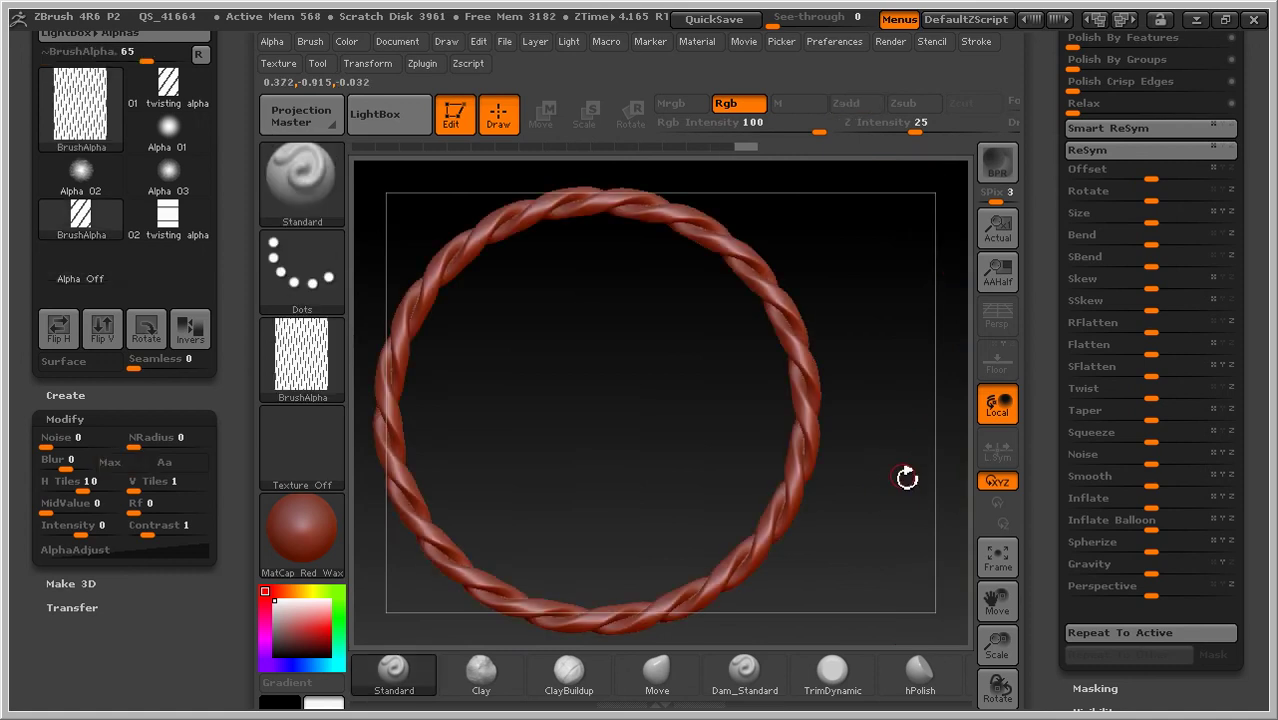
Step: Apply the Polish deformation at 100 to the twisted ring, and repeat it
drag(1250, 214, 1256, 385)
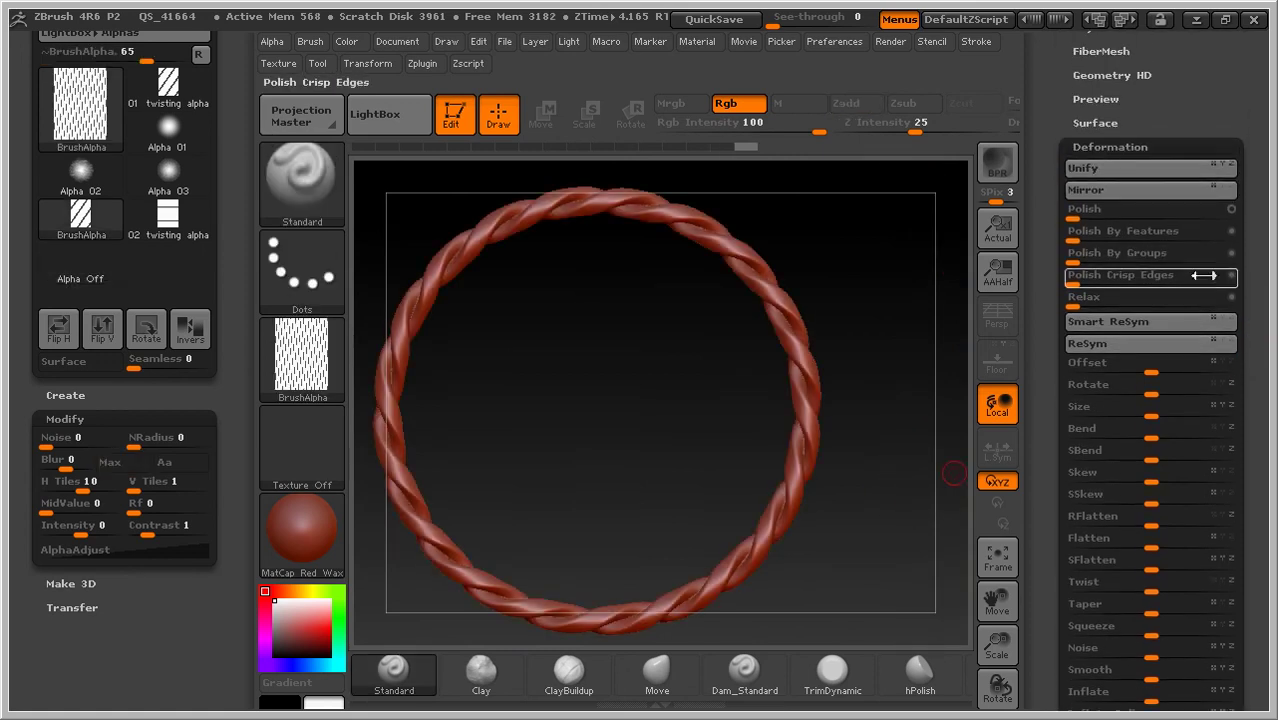
drag(1073, 209, 1236, 219)
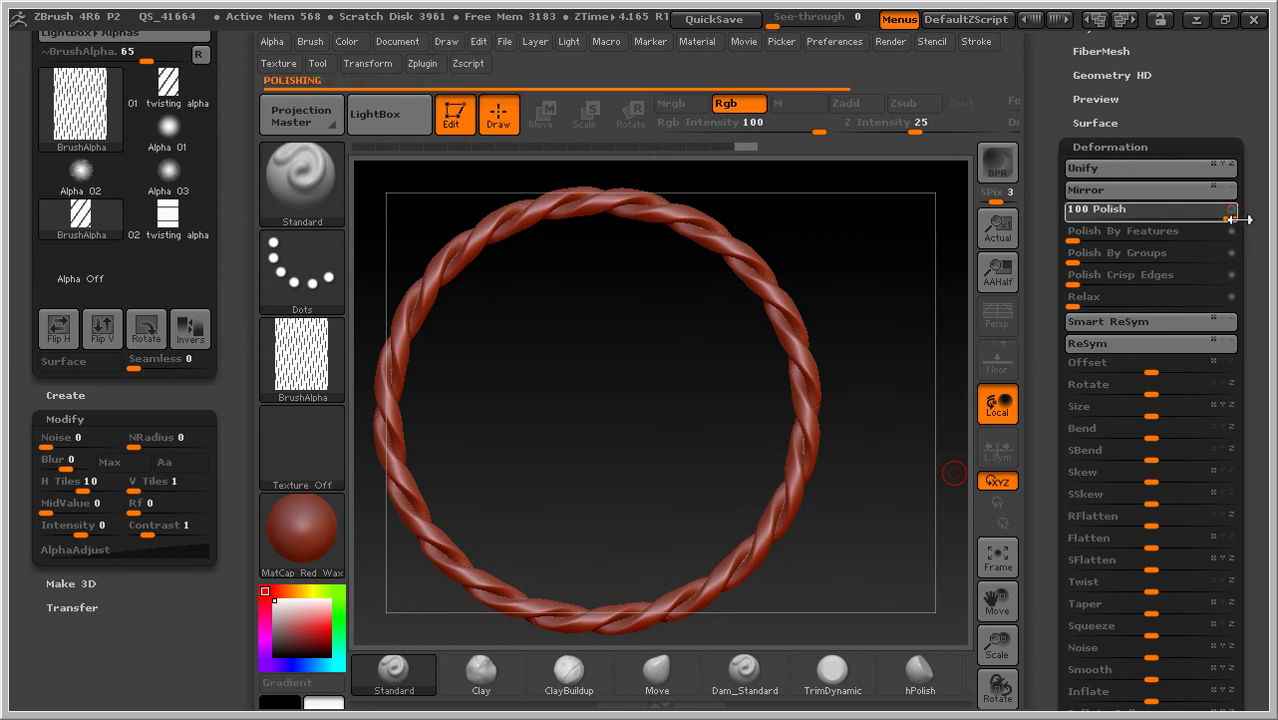
drag(1078, 216, 1255, 229)
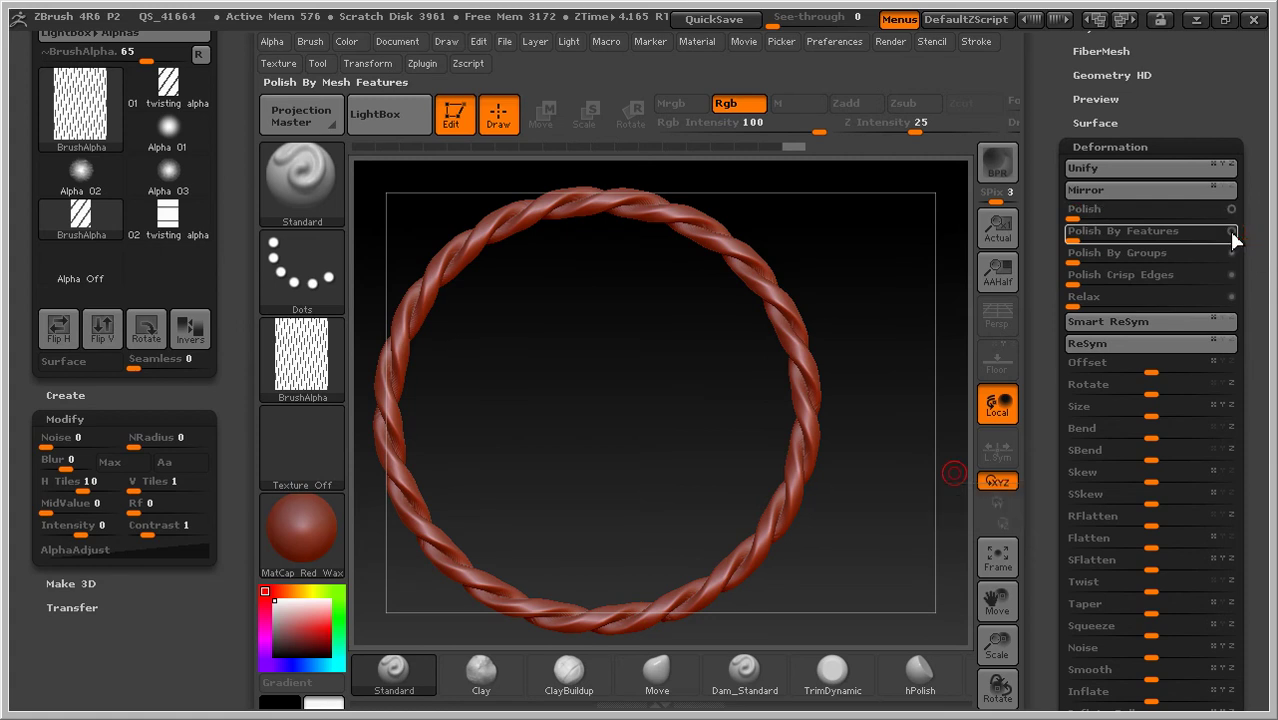
Step: Apply Polish By Features at 60 to the ring and inspect the smoothed strands
click(1080, 241)
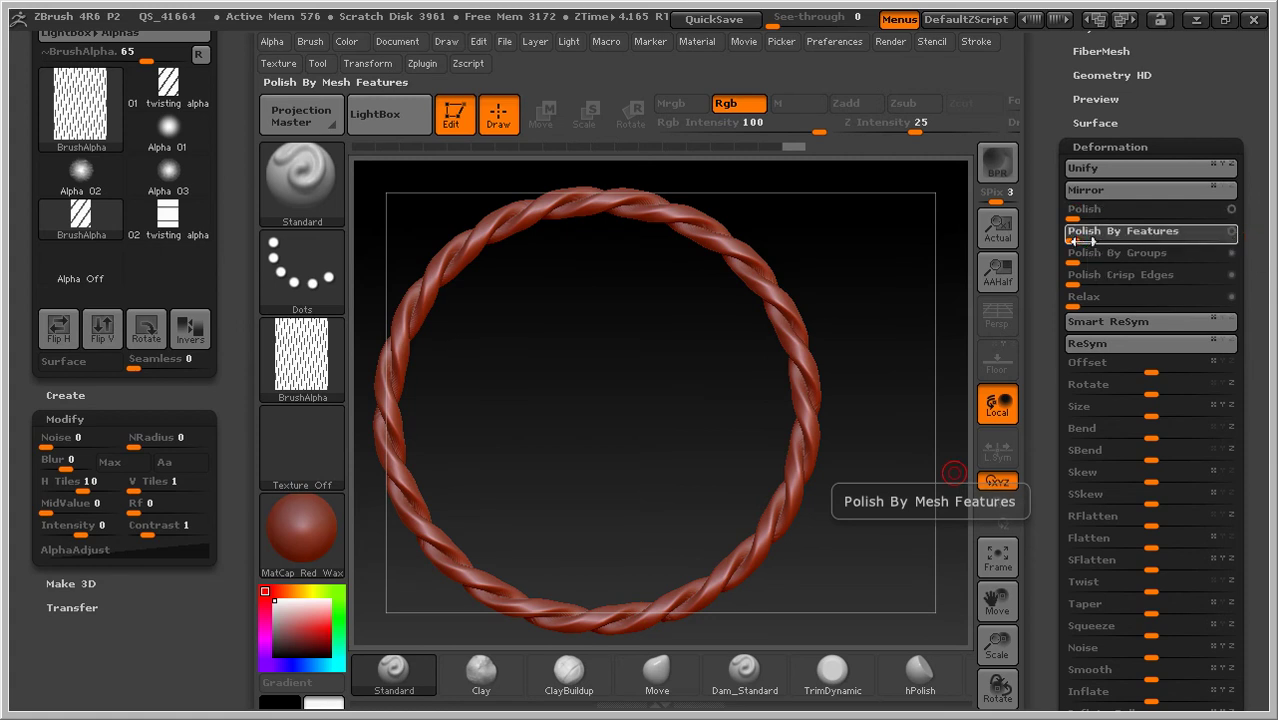
text(60)
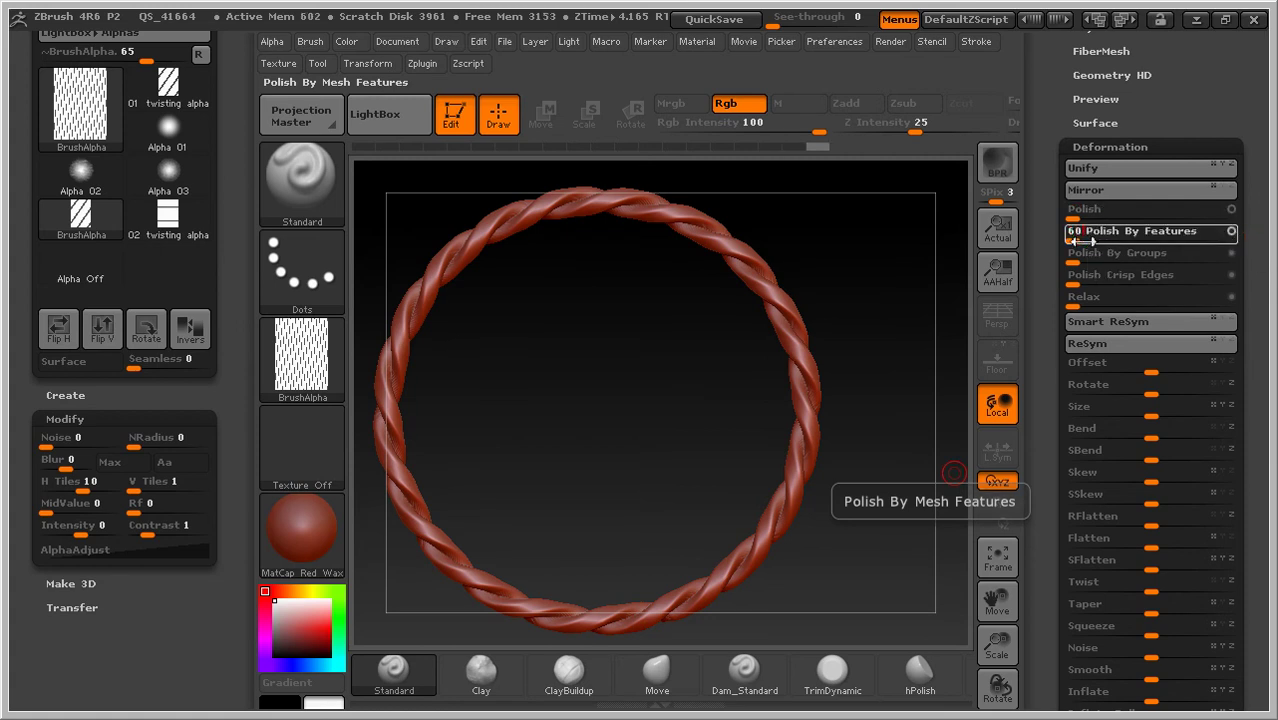
key(Return)
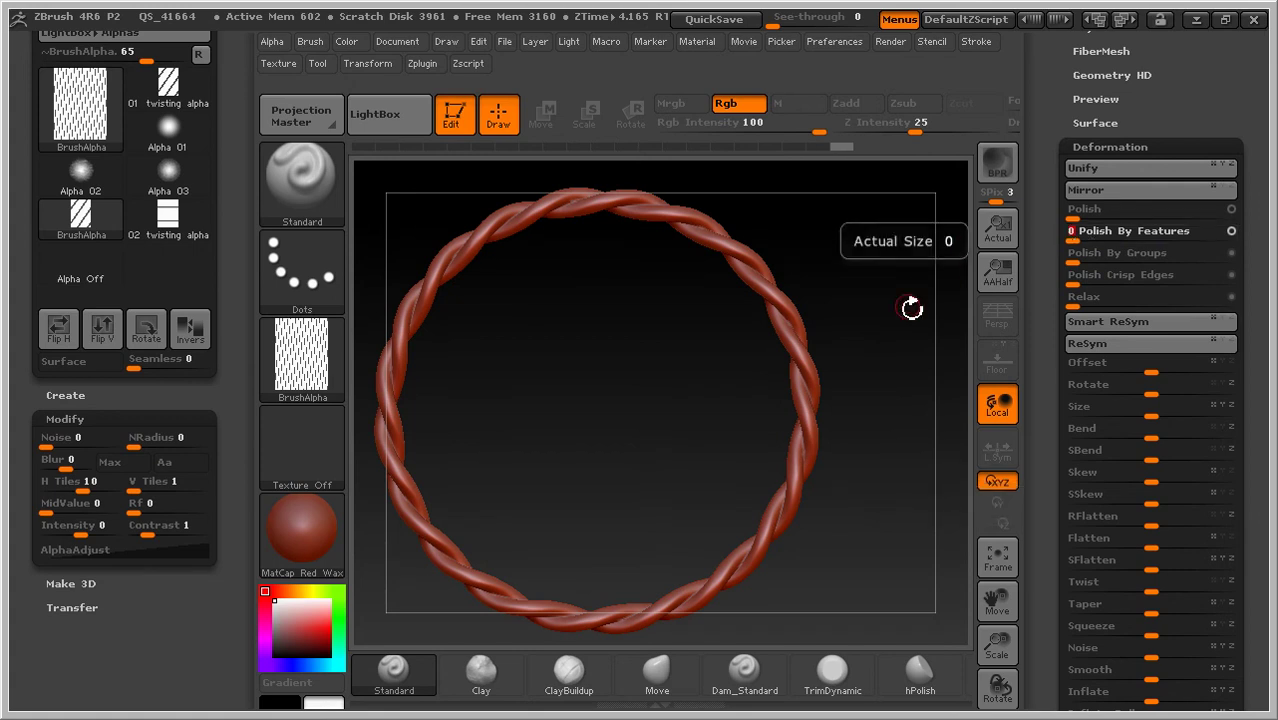
key(ctrl)
ctrl+right_drag(881, 334, 932, 414)
mouse_move(832, 408)
alt+right_down()
mouse_move(688, 416)
mouse_move(632, 436)
alt+right_up()
drag(890, 471, 955, 432)
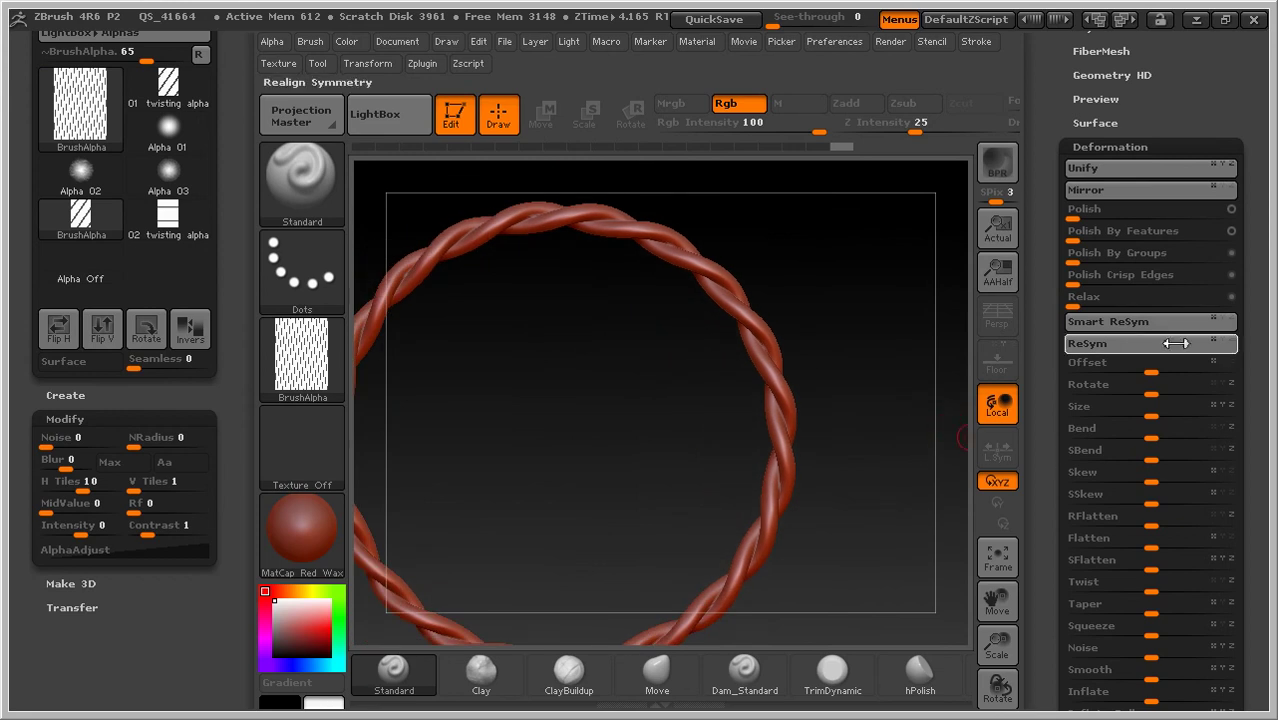
Step: Switch from the deformation settings to the masking settings and try growing the mask on the ring
click(1103, 147)
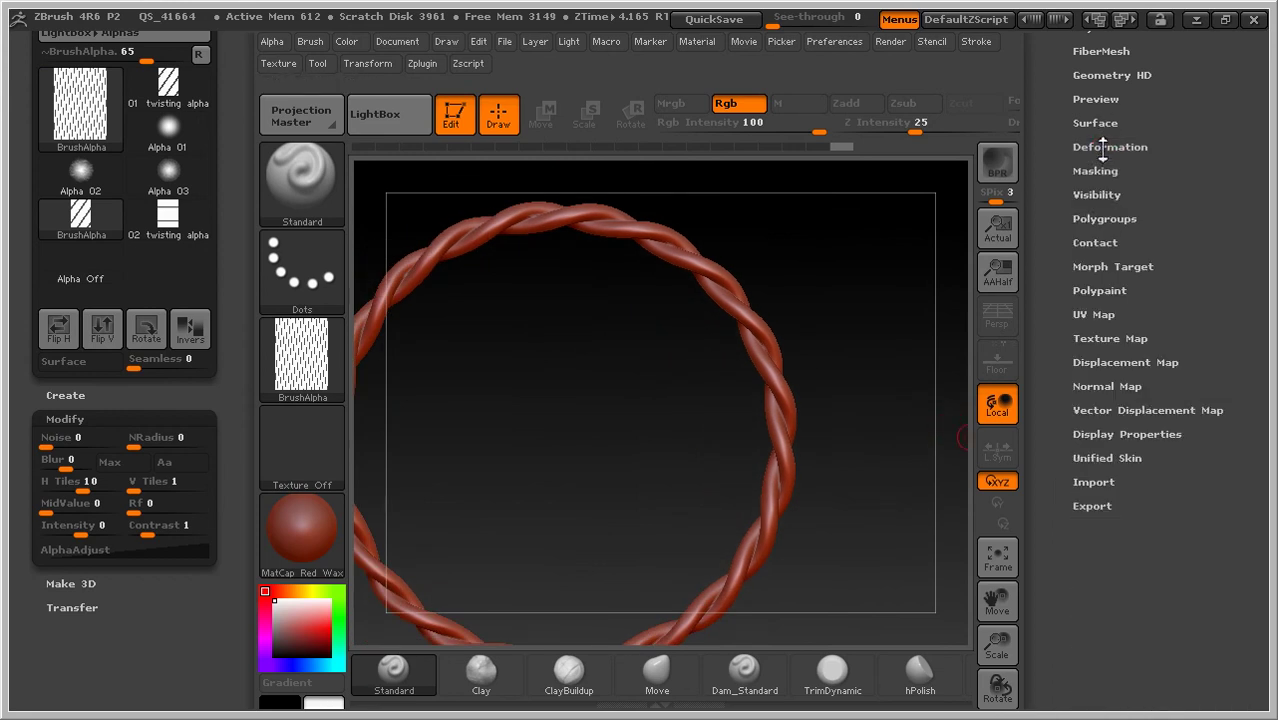
drag(1103, 147, 1252, 297)
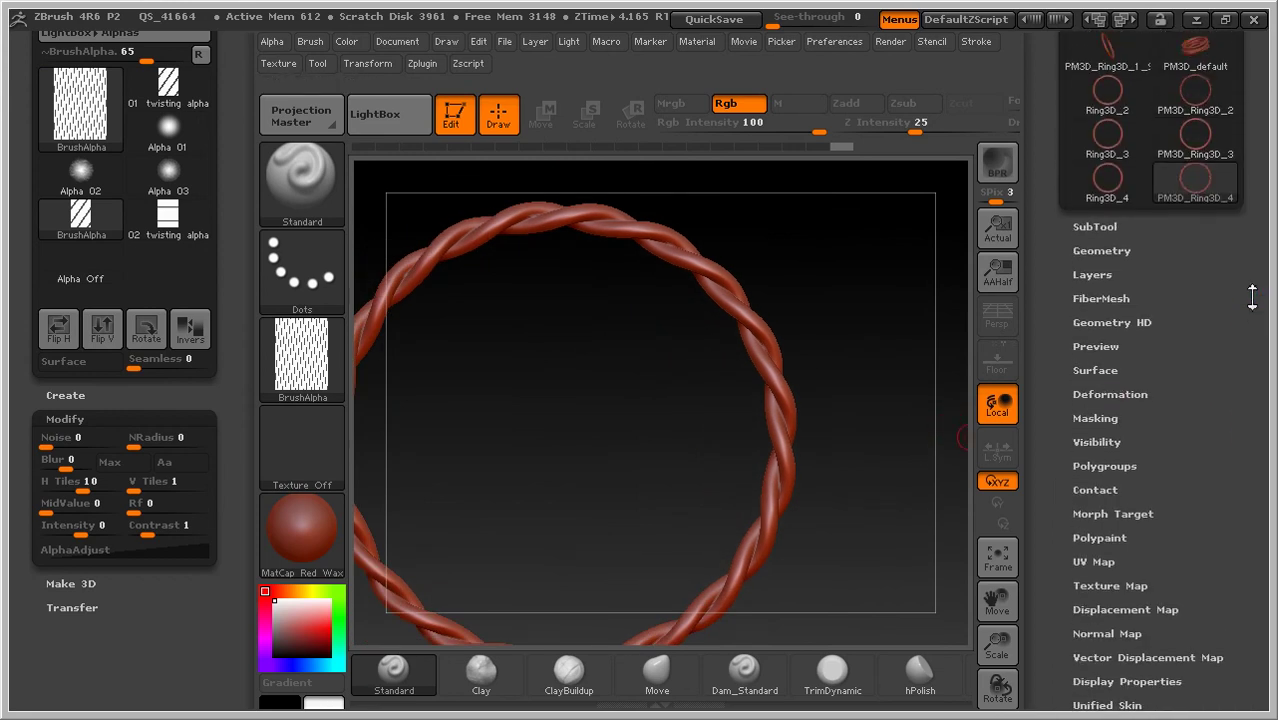
click(1100, 423)
click(1140, 592)
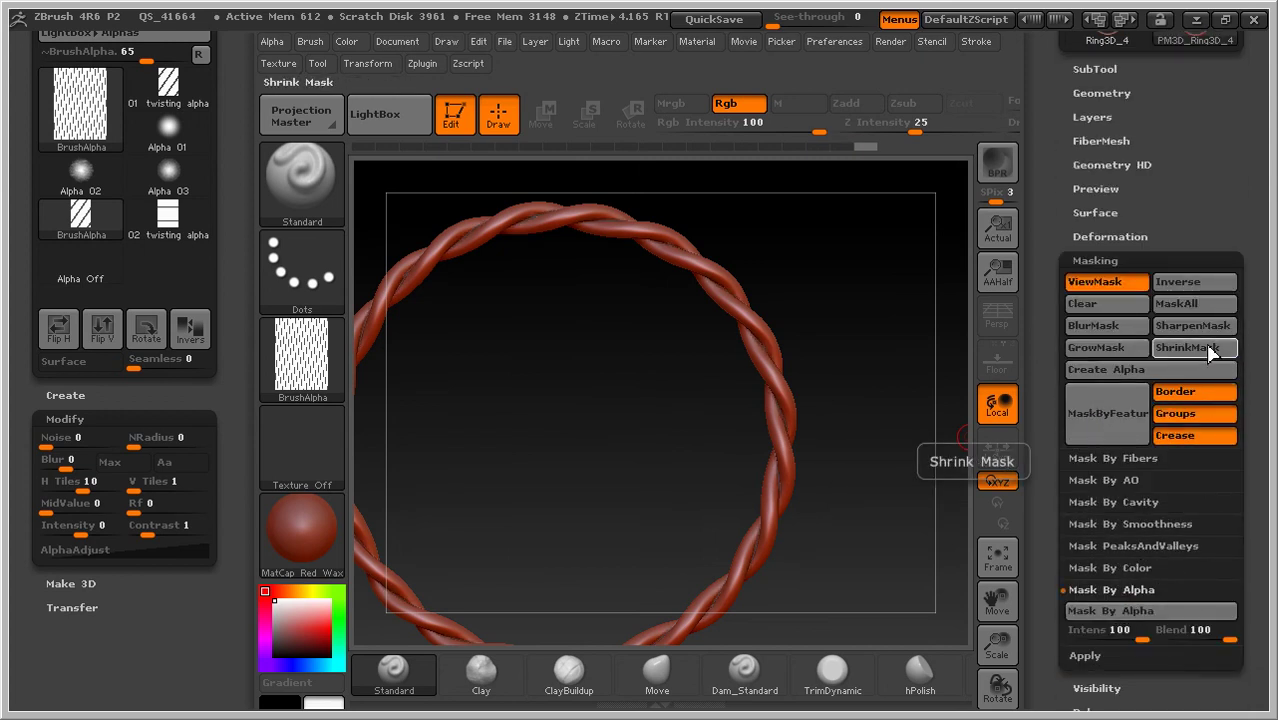
click(1120, 349)
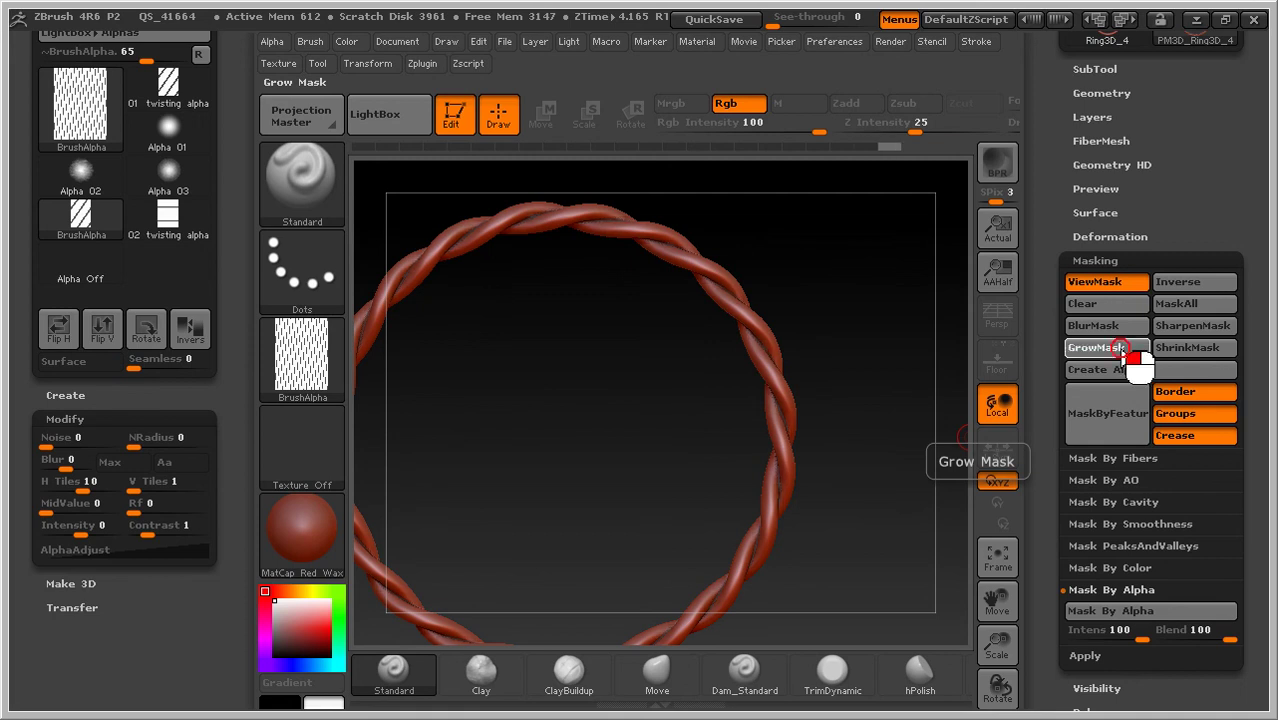
Step: Show the ring's polyframe and isolate the polygroup running through the groove between the strands
ctrl+right_drag(901, 437, 908, 438)
drag(907, 438, 810, 485)
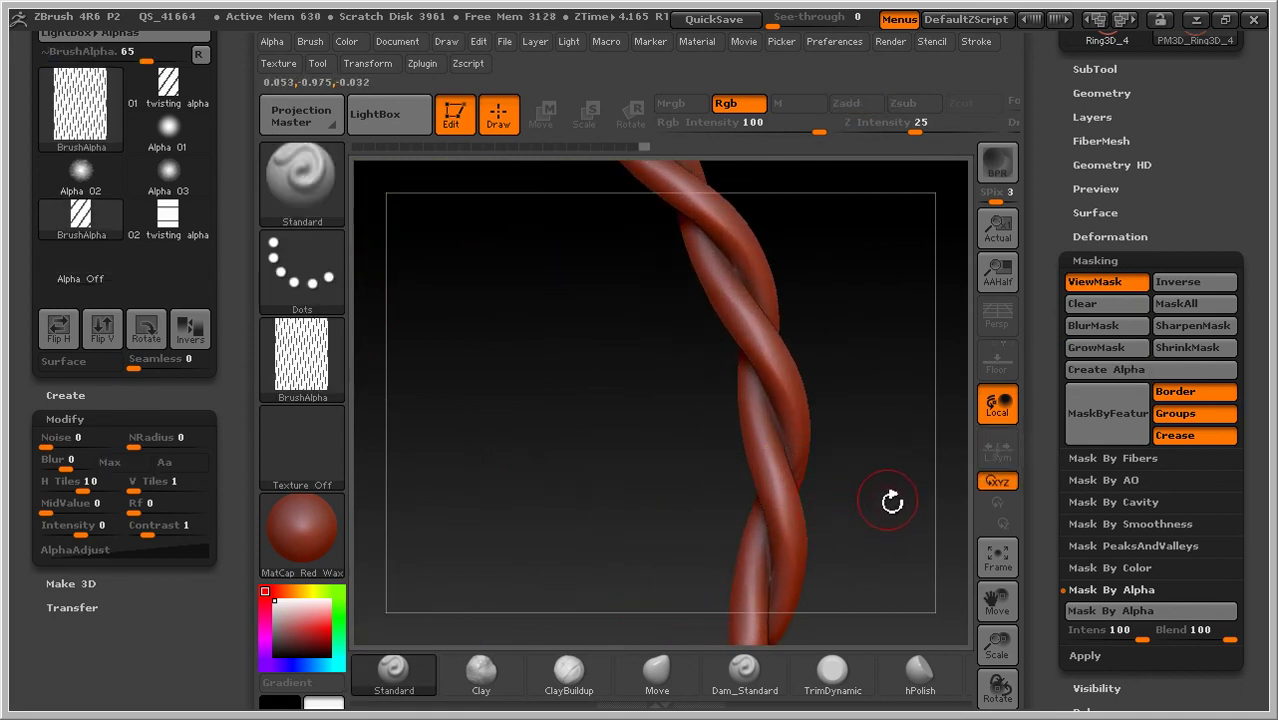
ctrl+drag(902, 507, 904, 508)
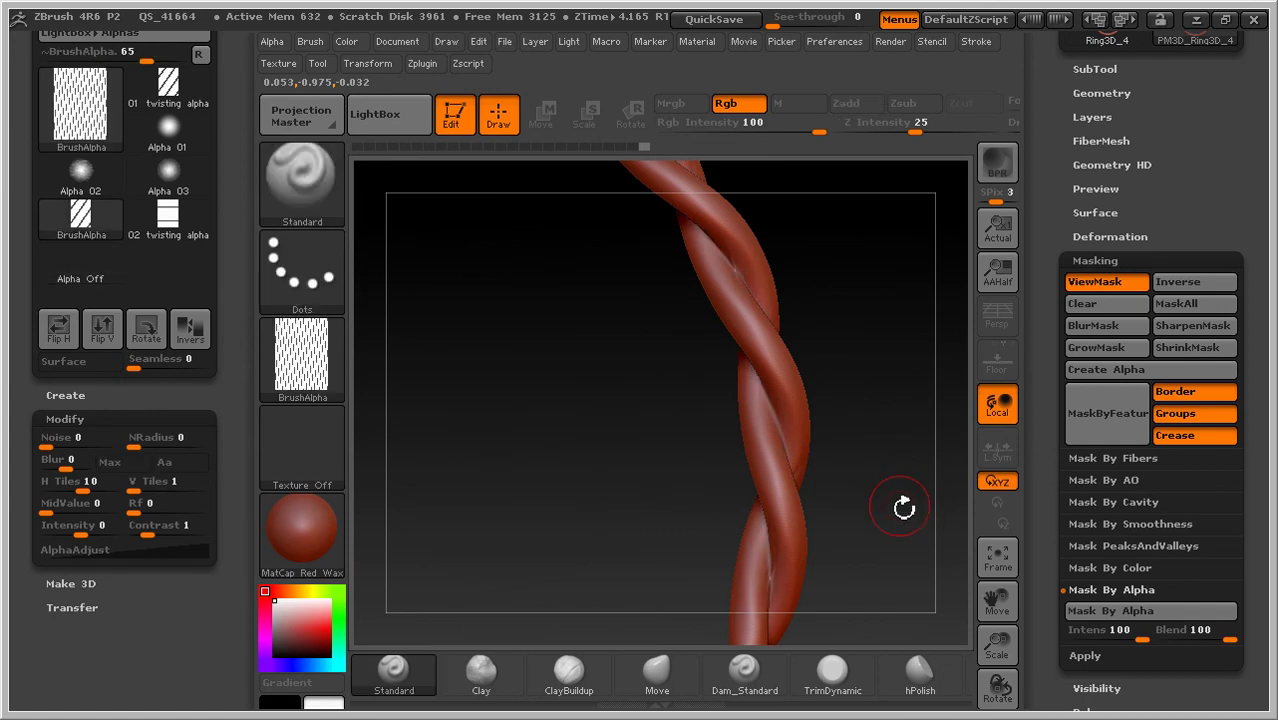
key(shift)
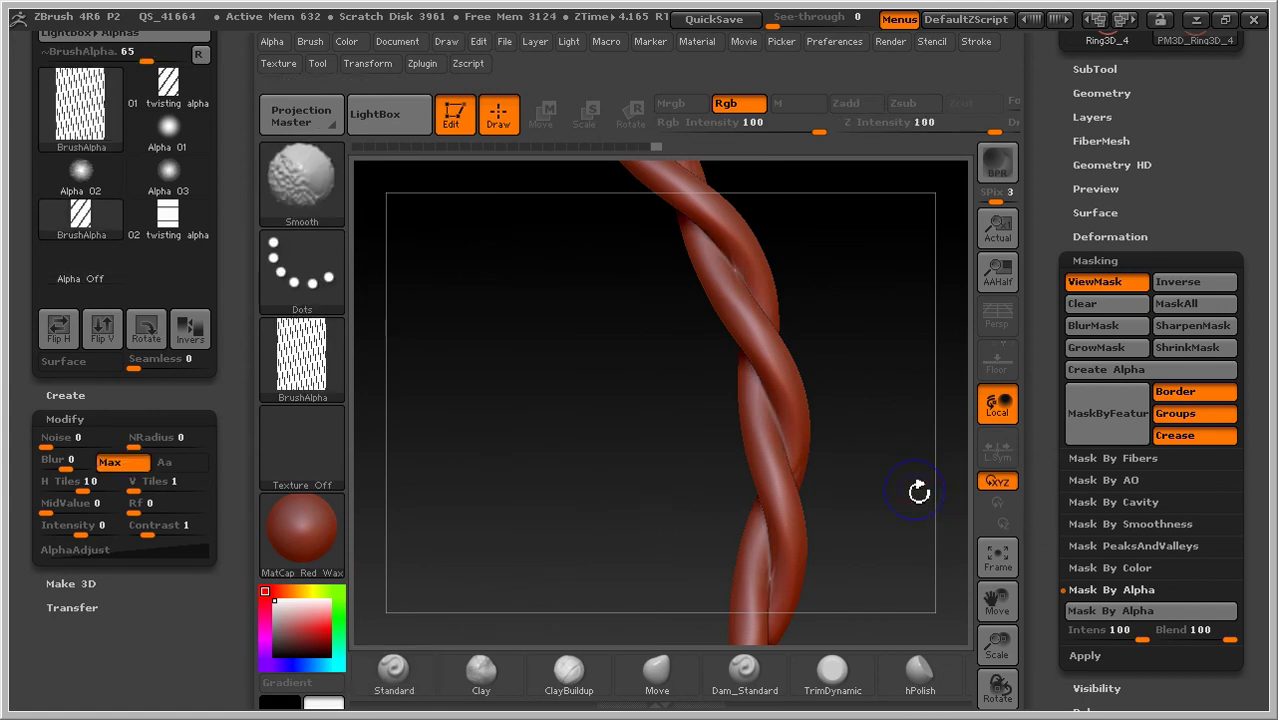
key(shift+f)
drag(899, 483, 699, 511)
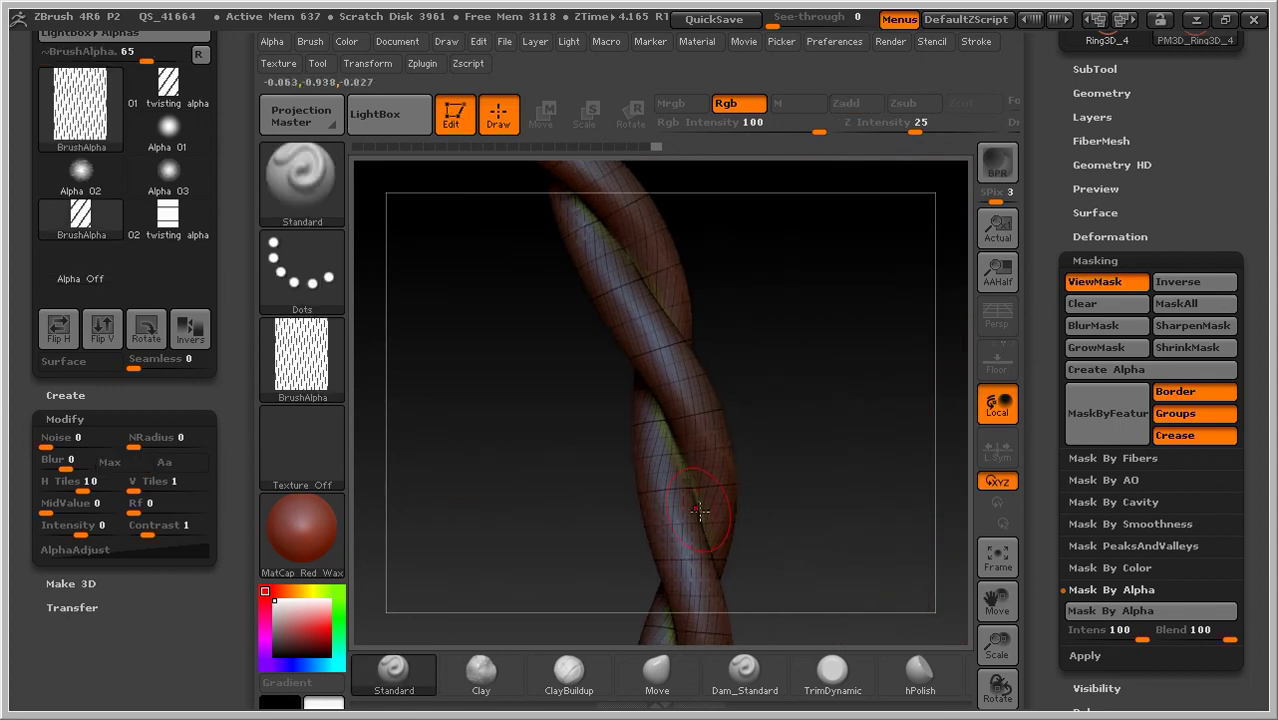
ctrl+shift+click(667, 432)
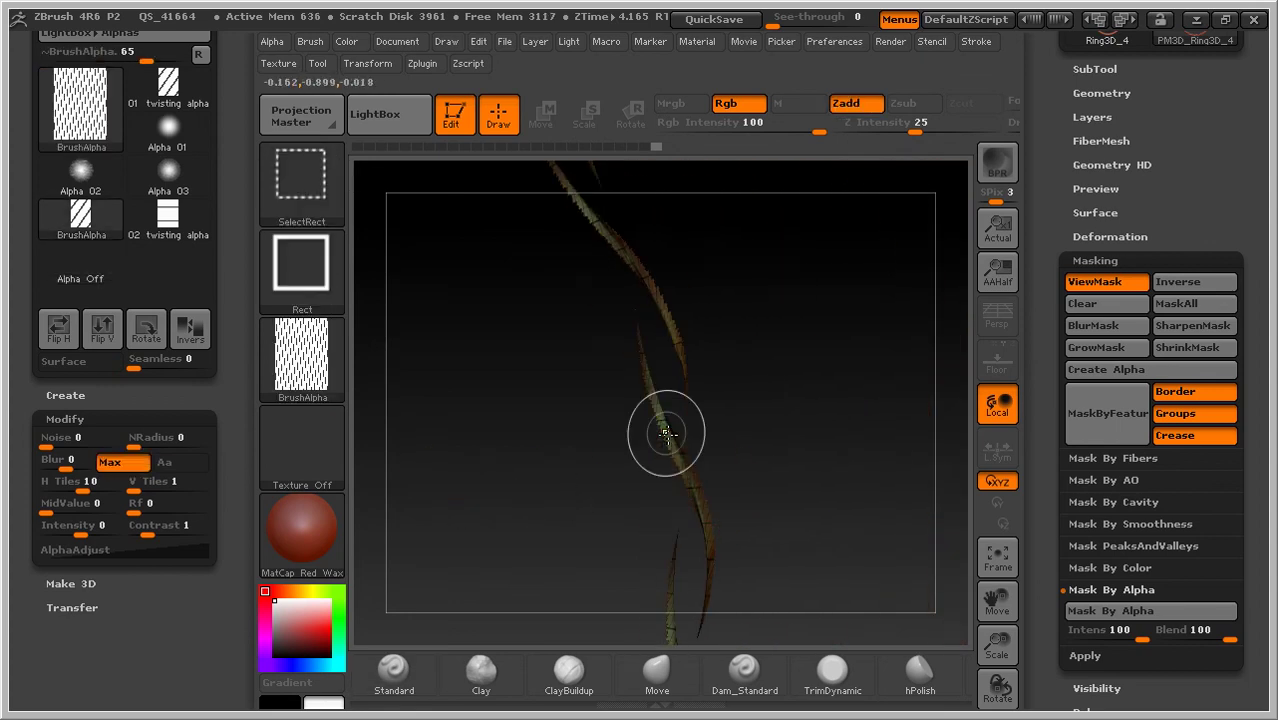
Step: Mask the isolated groove polygroup, turn off the polyframe, and show the whole ring again
ctrl+click(833, 460)
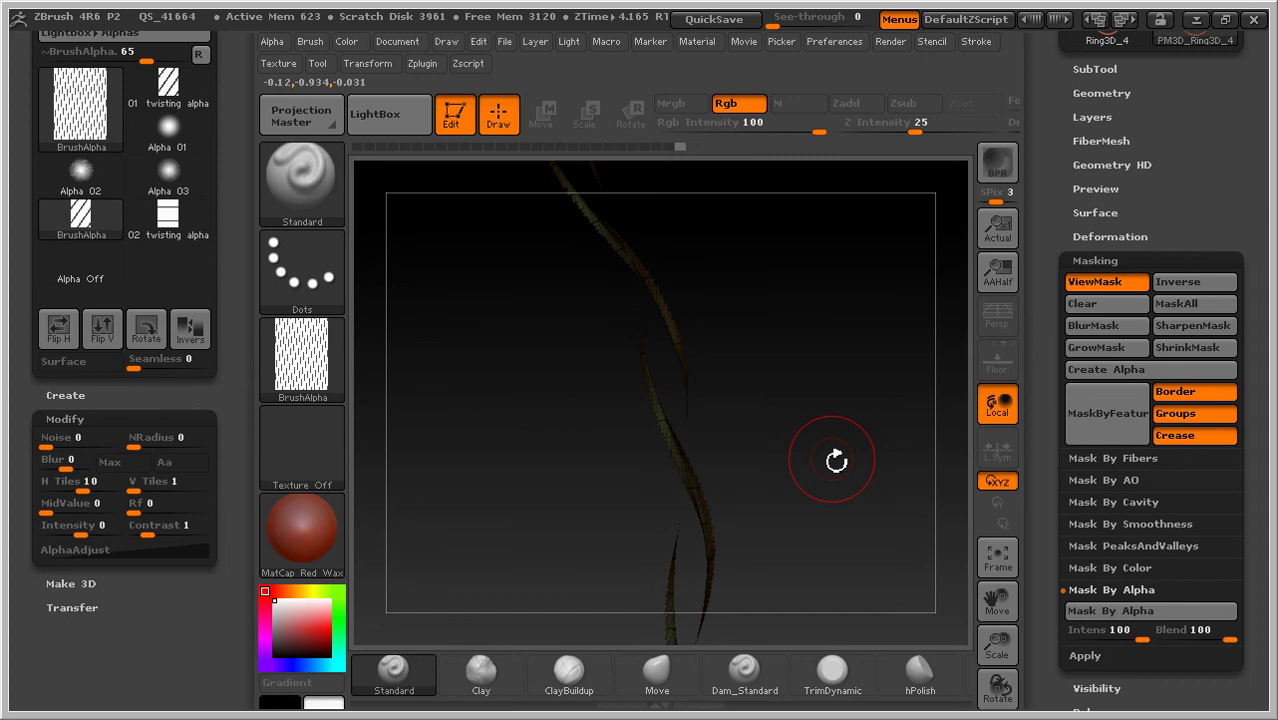
ctrl+click(835, 461)
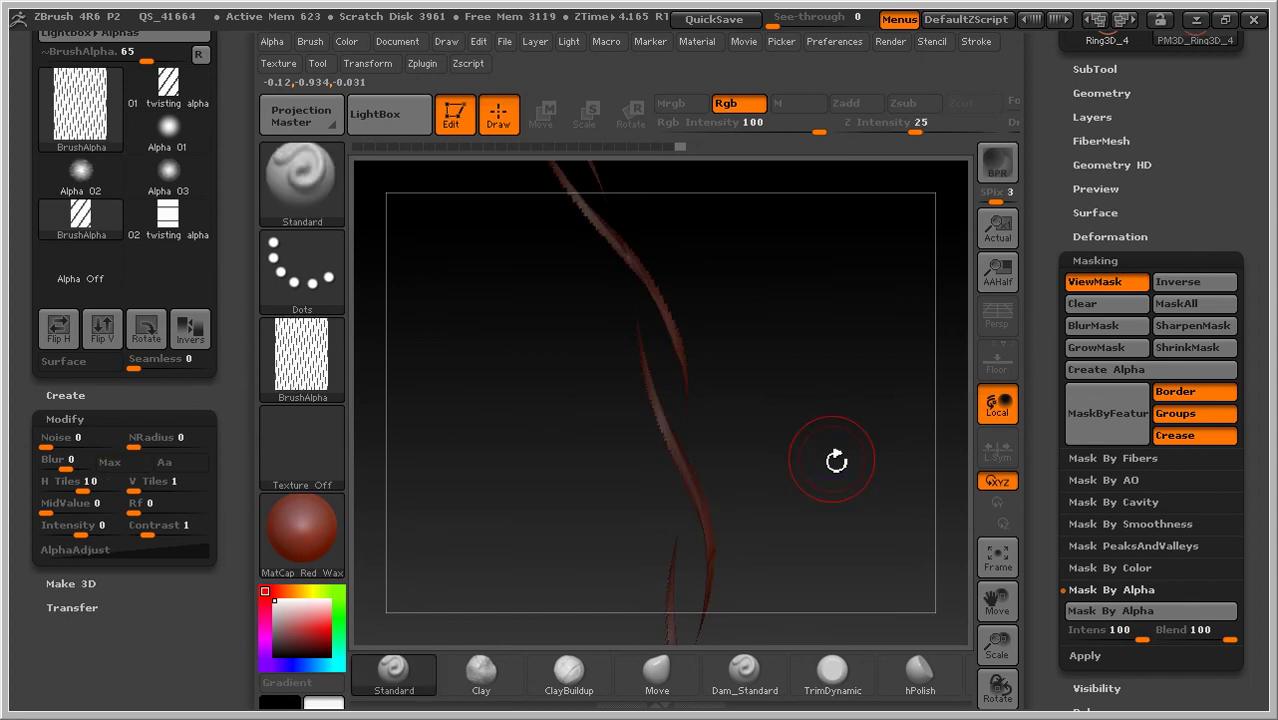
key(ctrl)
ctrl+click(835, 460)
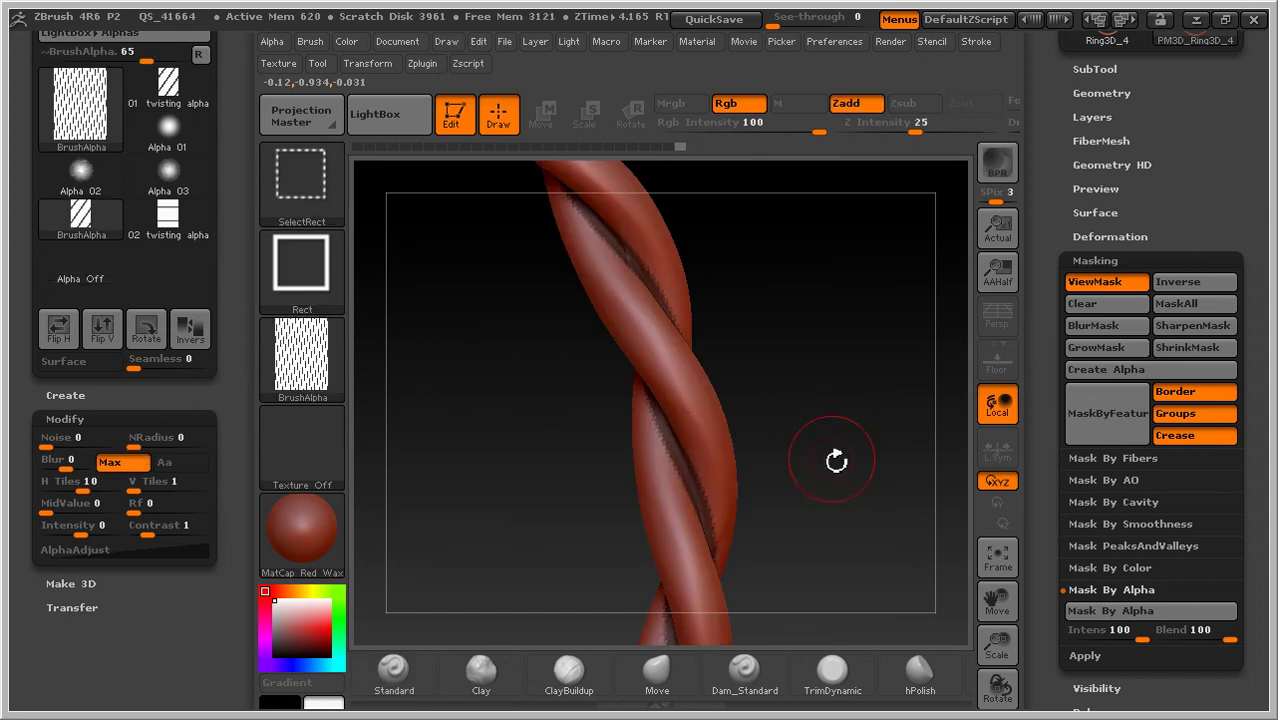
Step: Grow the groove mask outward and inspect its coverage between the strands
mouse_move(835, 462)
mouse_down()
mouse_move(850, 479)
mouse_move(793, 305)
mouse_move(742, 508)
mouse_up()
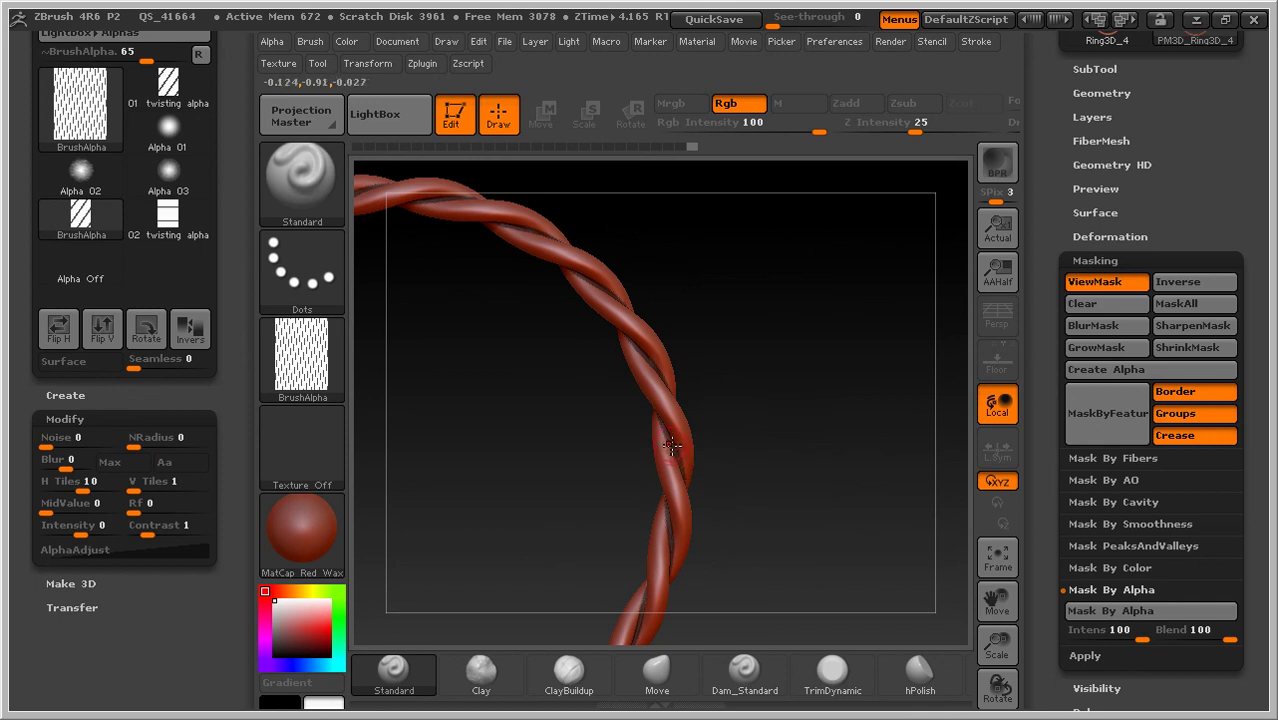
drag(697, 470, 913, 571)
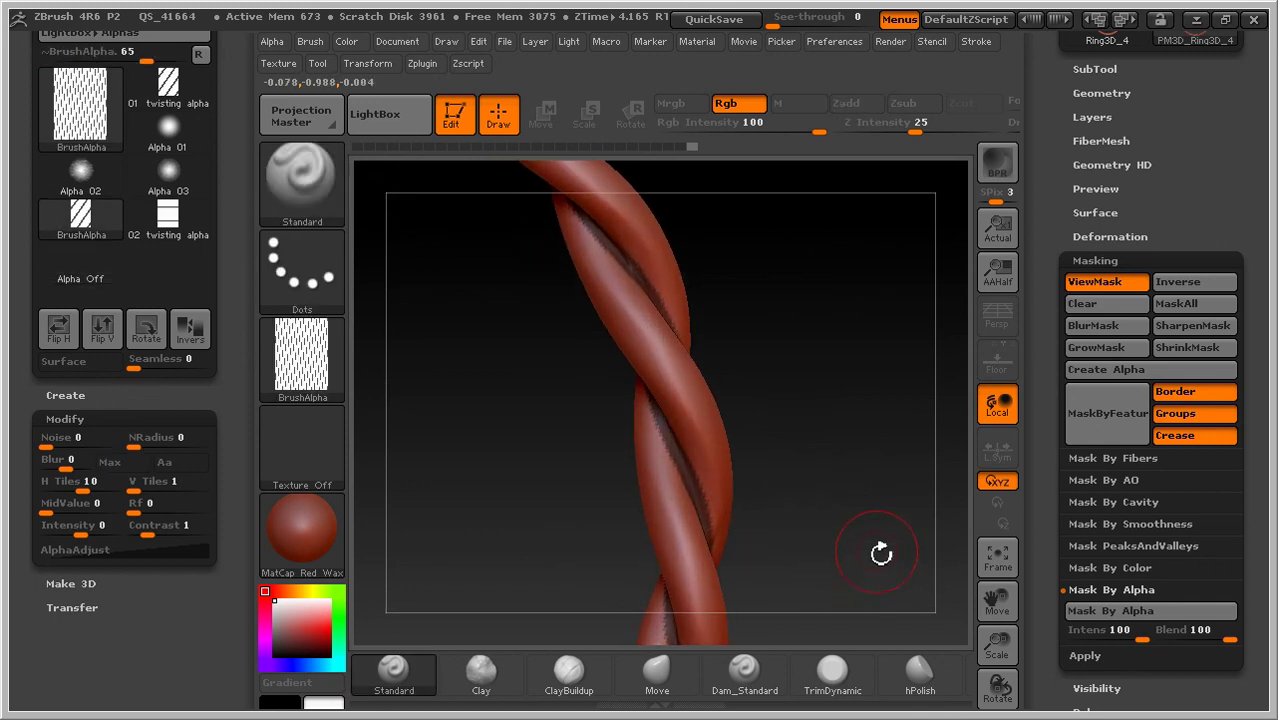
click(1114, 346)
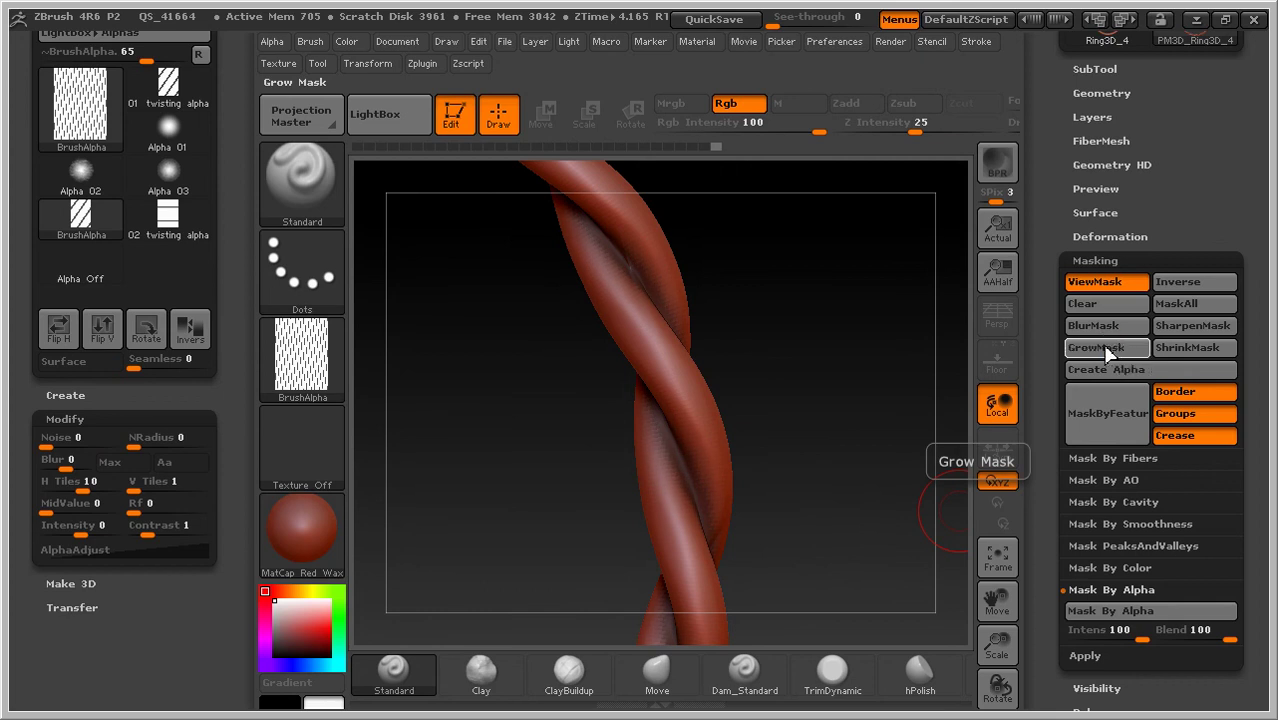
drag(870, 491, 728, 242)
ctrl+right_drag(729, 242, 724, 232)
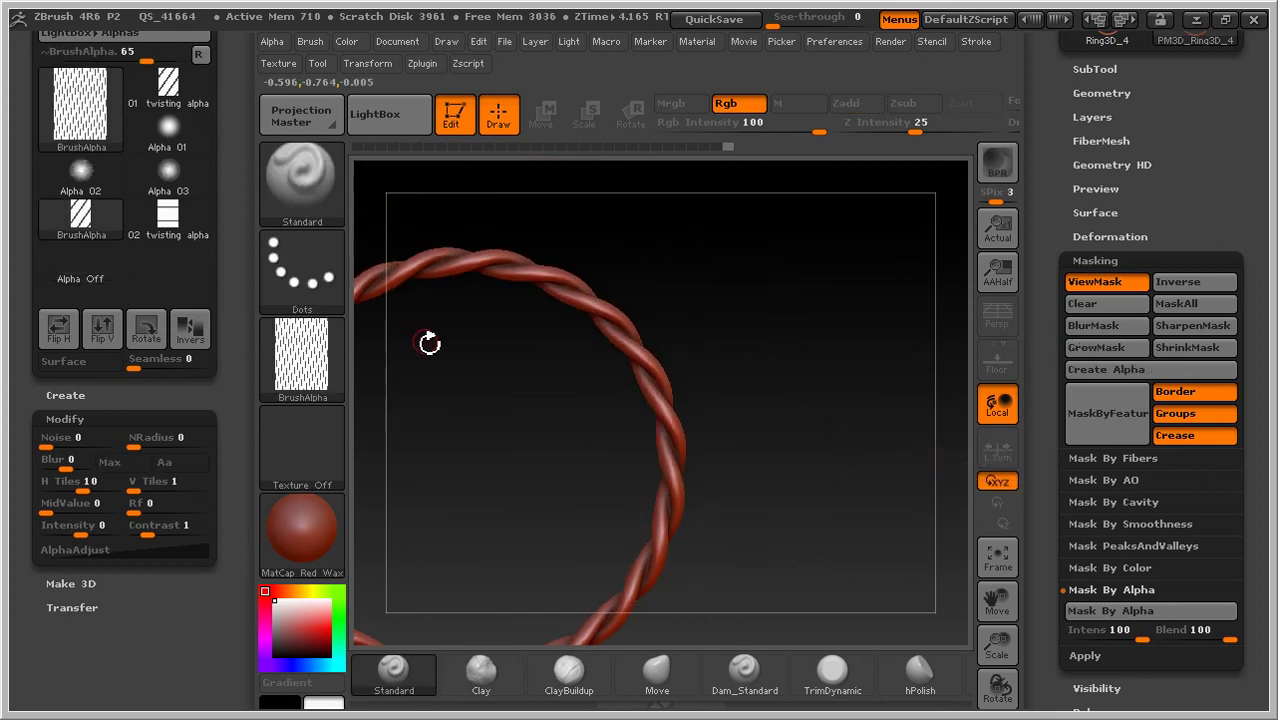
Step: Hide the alpha palette to enlarge the canvas, and apply the SkinShade4 material to the rope ring
click(252, 334)
alt+drag(308, 356, 365, 342)
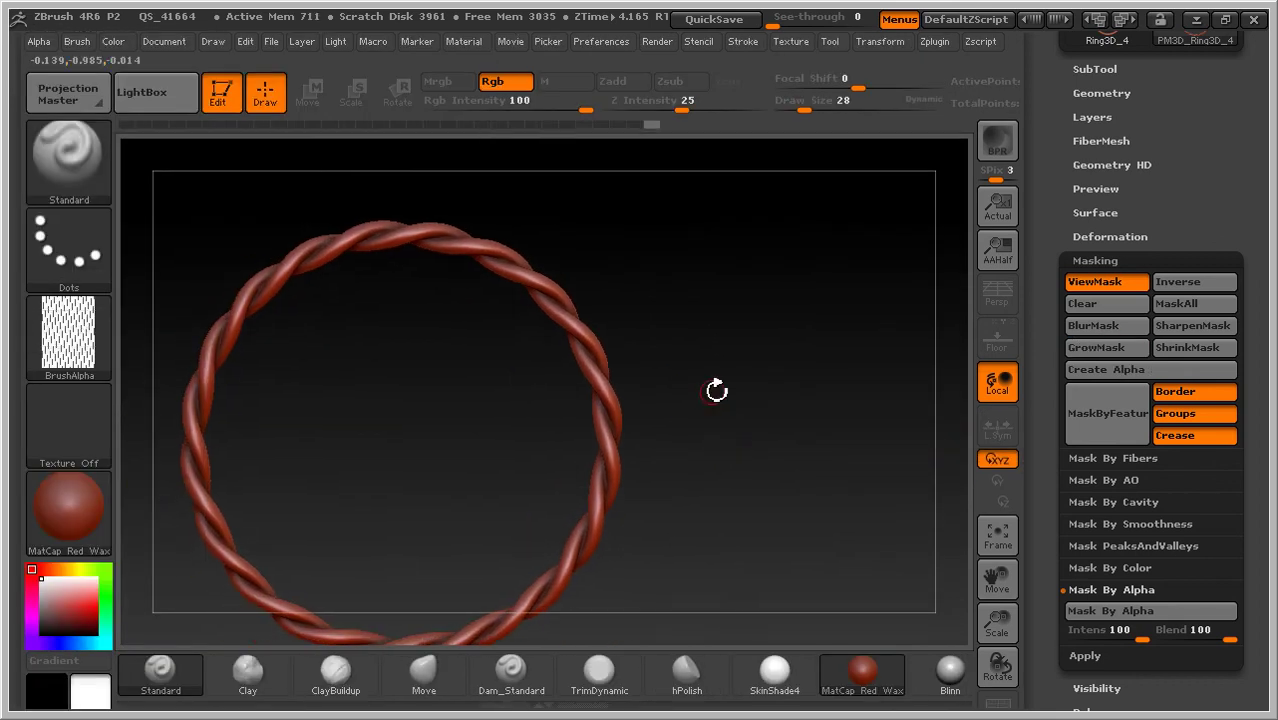
ctrl+right_drag(712, 387, 853, 481)
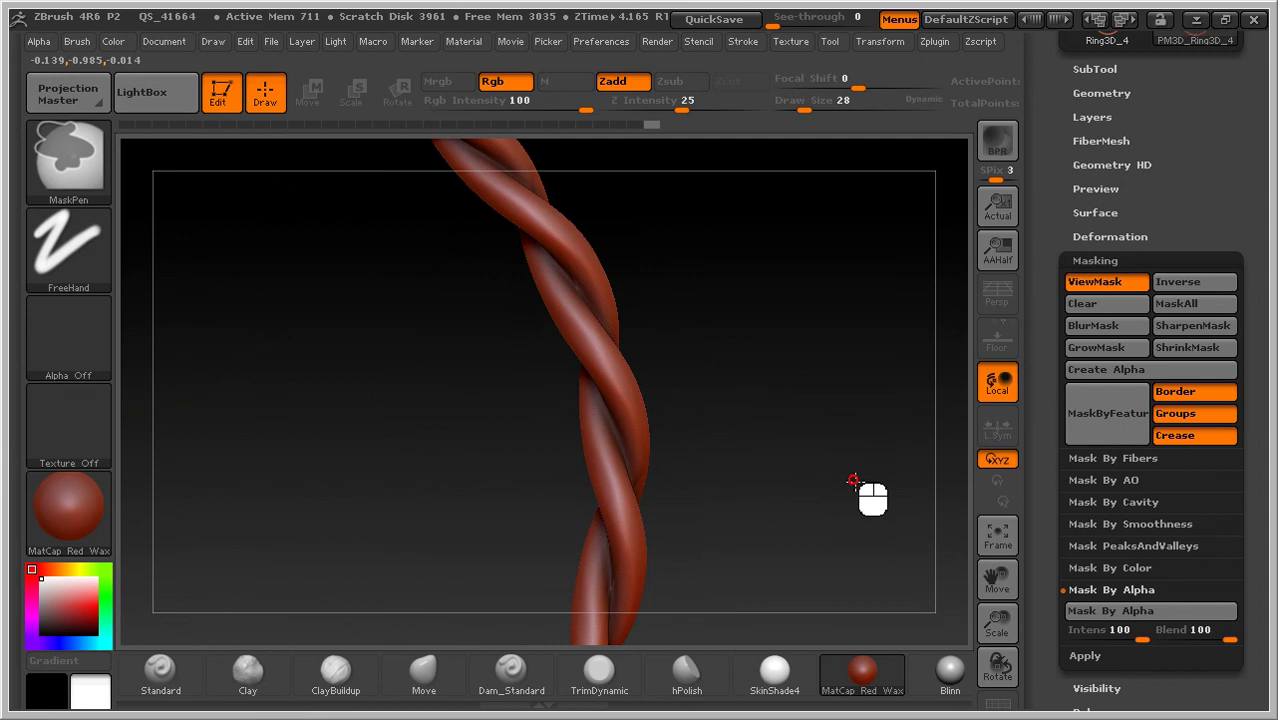
click(772, 672)
drag(815, 432, 765, 363)
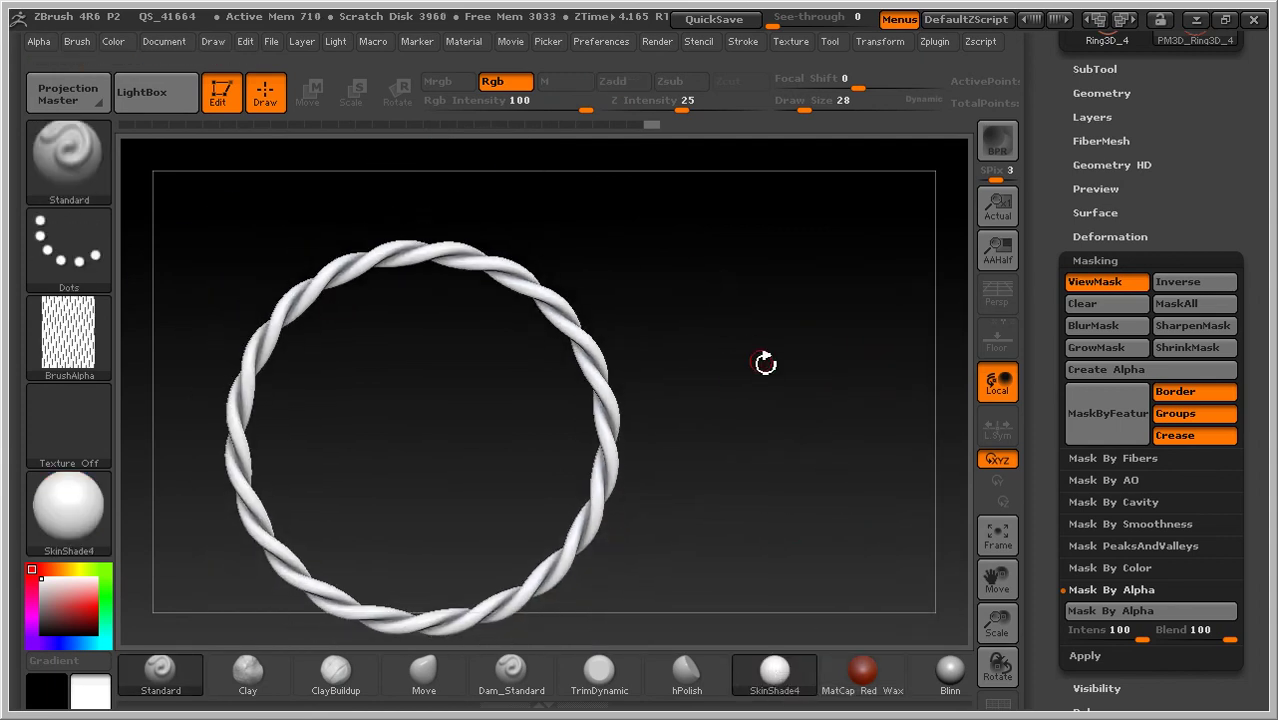